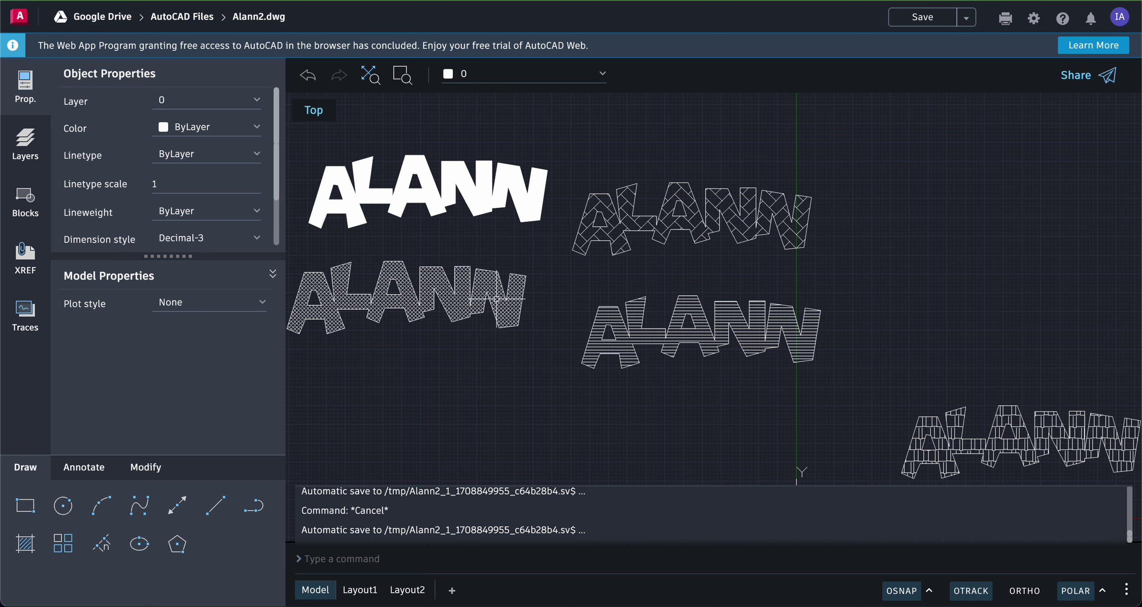
# Erase the dotted hatch, solid white fill and horizontal-line hatch from the ALANN lettering
pyautogui.click(144, 466)
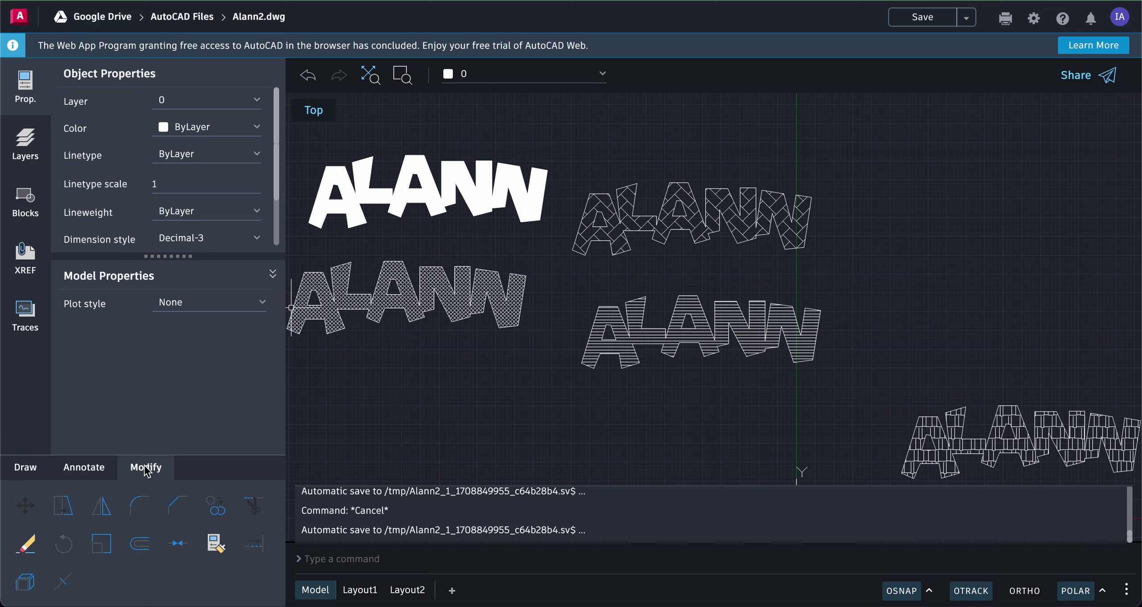
pyautogui.click(27, 544)
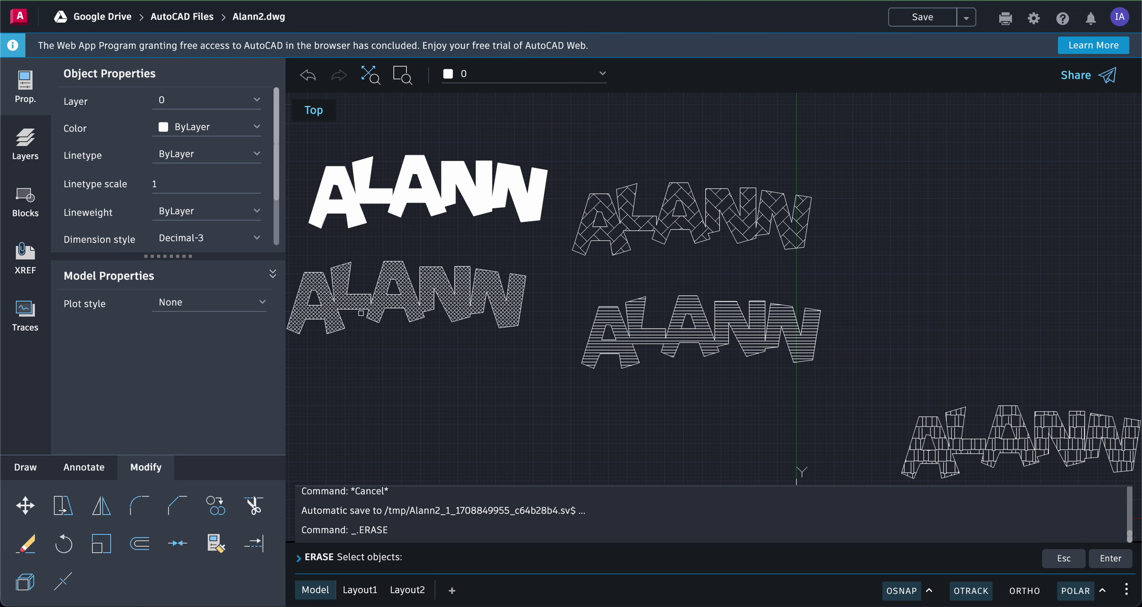
pyautogui.click(380, 304)
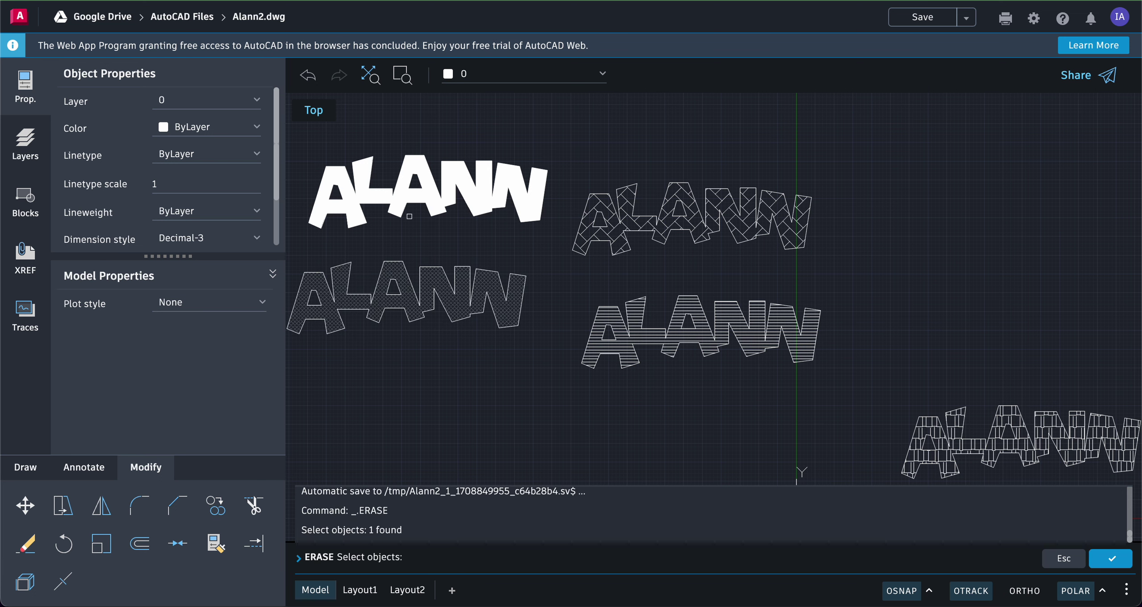
pyautogui.click(417, 191)
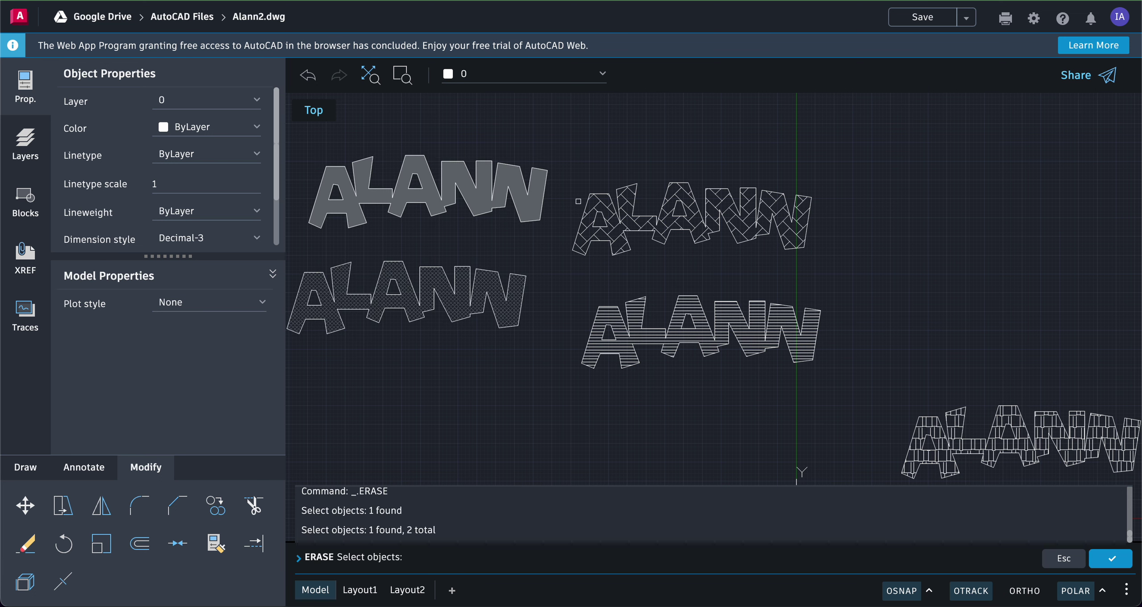
pyautogui.click(607, 316)
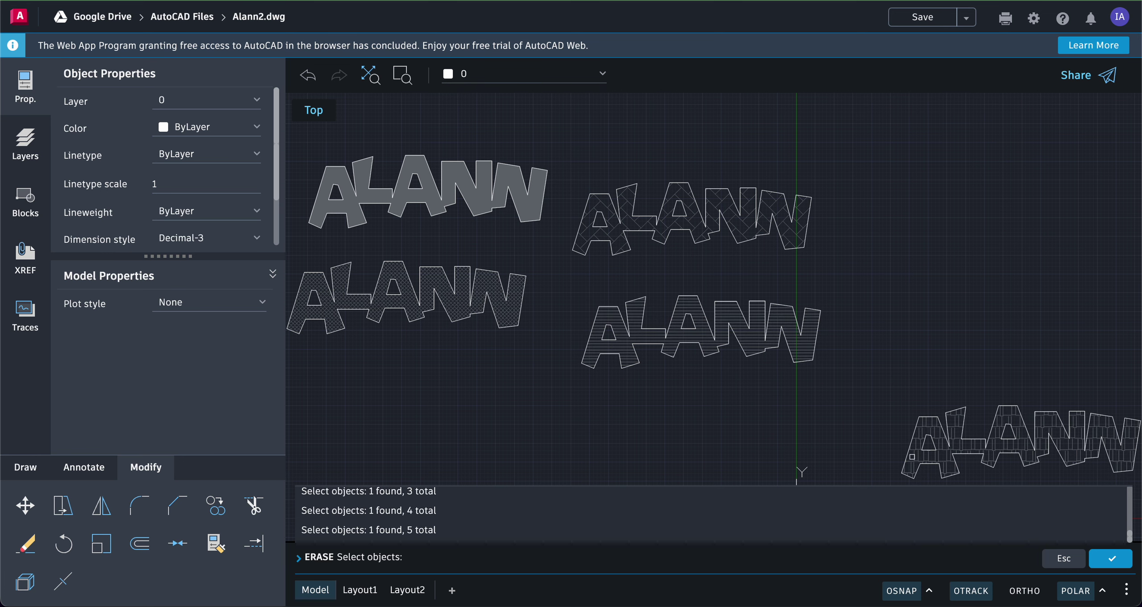
pyautogui.press('Return')
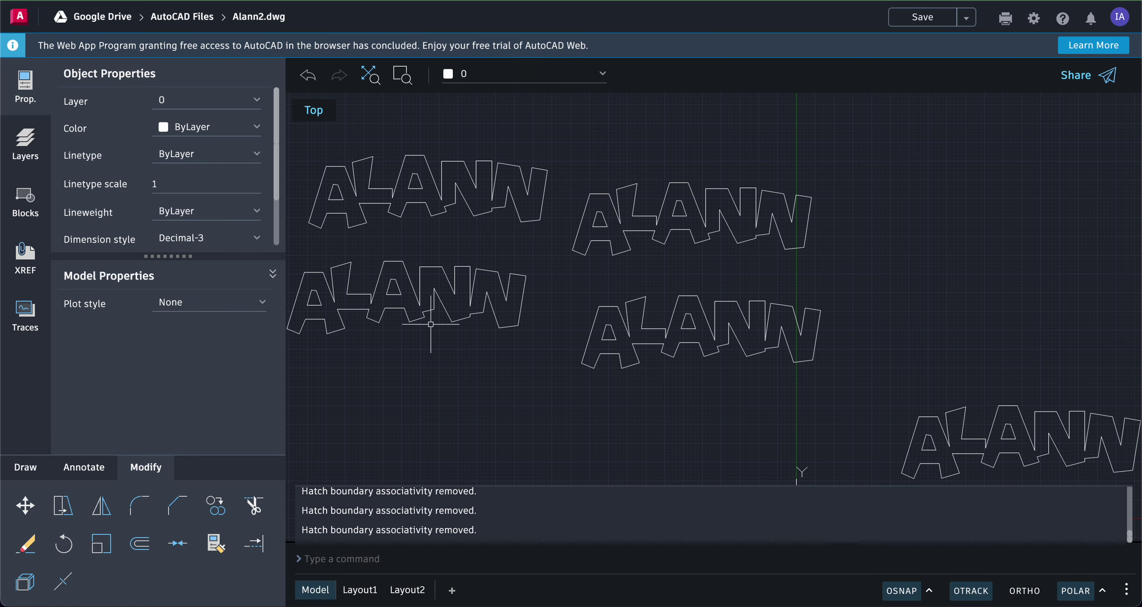
# Delete the top-left, left and lower-right ALANN outline blocks
pyautogui.click(468, 208)
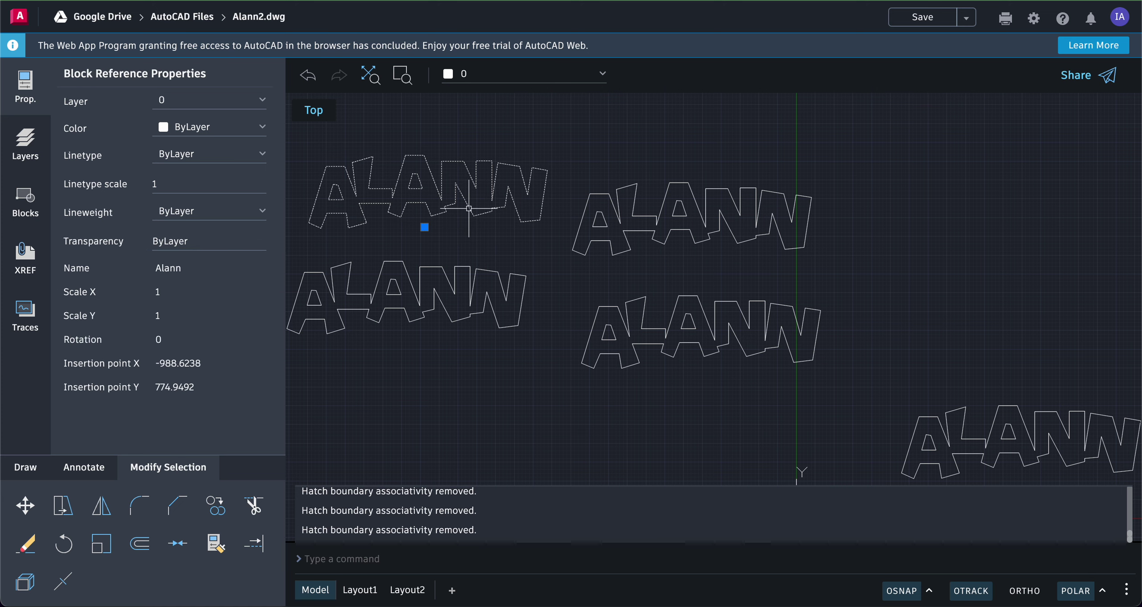
pyautogui.press('Delete')
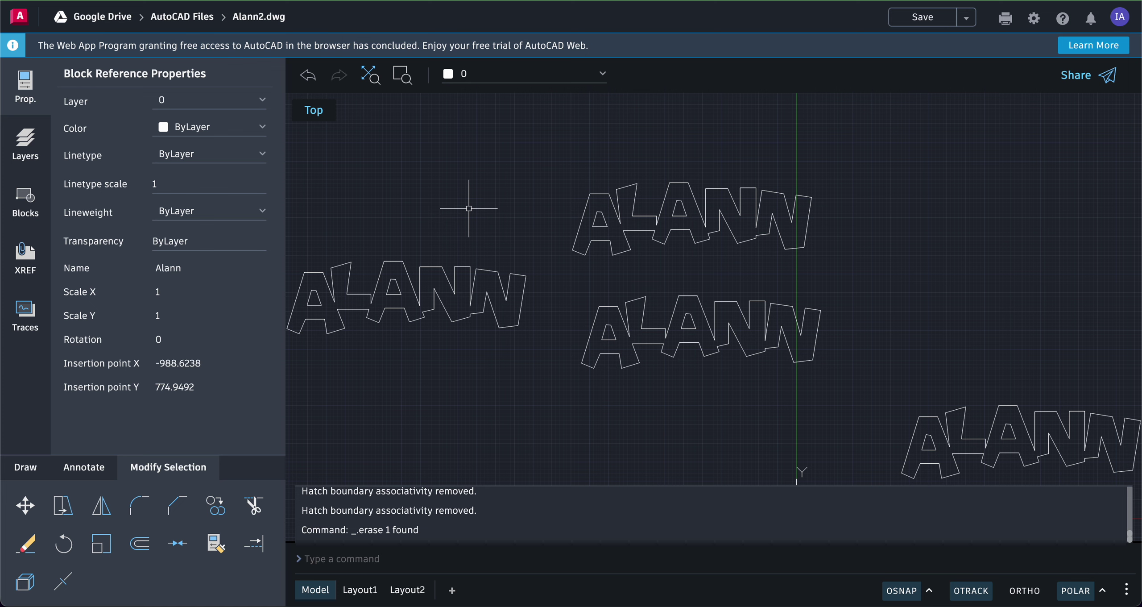
pyautogui.click(439, 263)
pyautogui.click(437, 266)
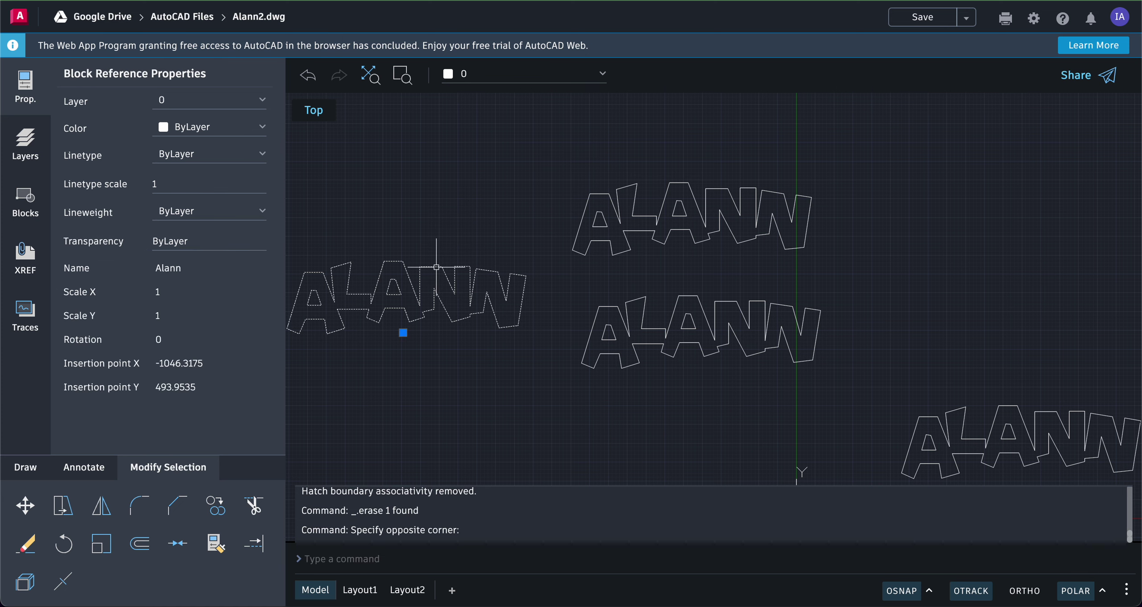
pyautogui.press('Delete')
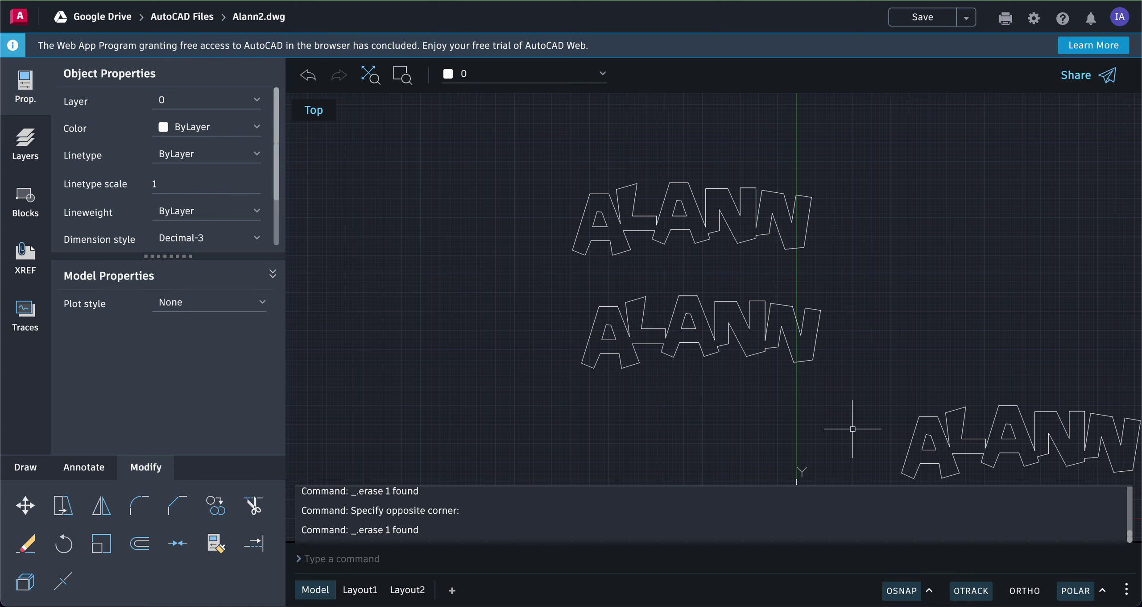
pyautogui.click(915, 428)
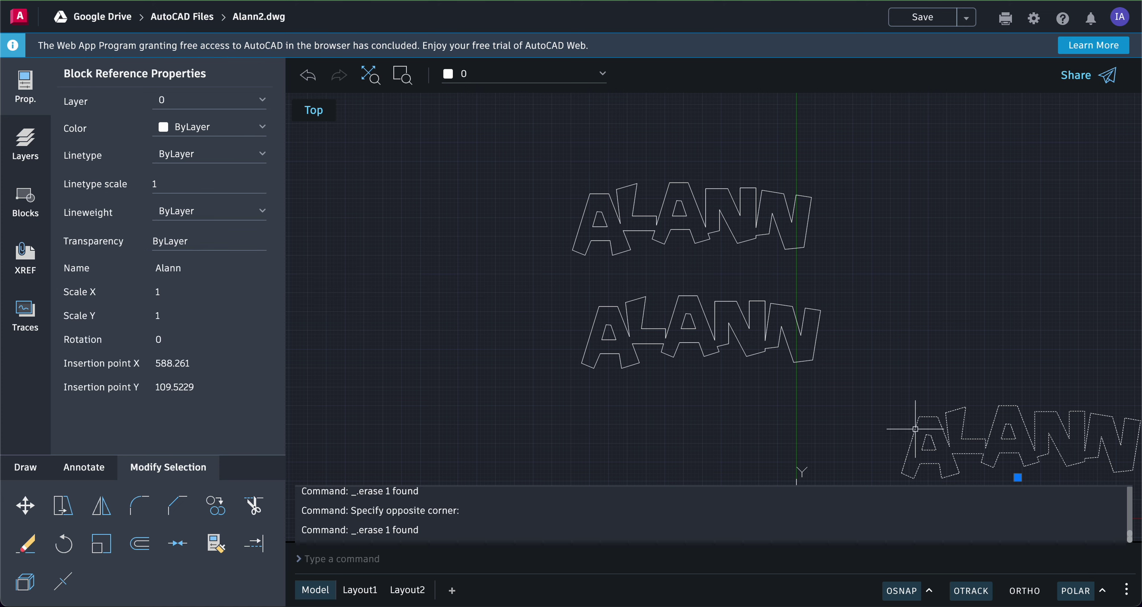
pyautogui.press('Delete')
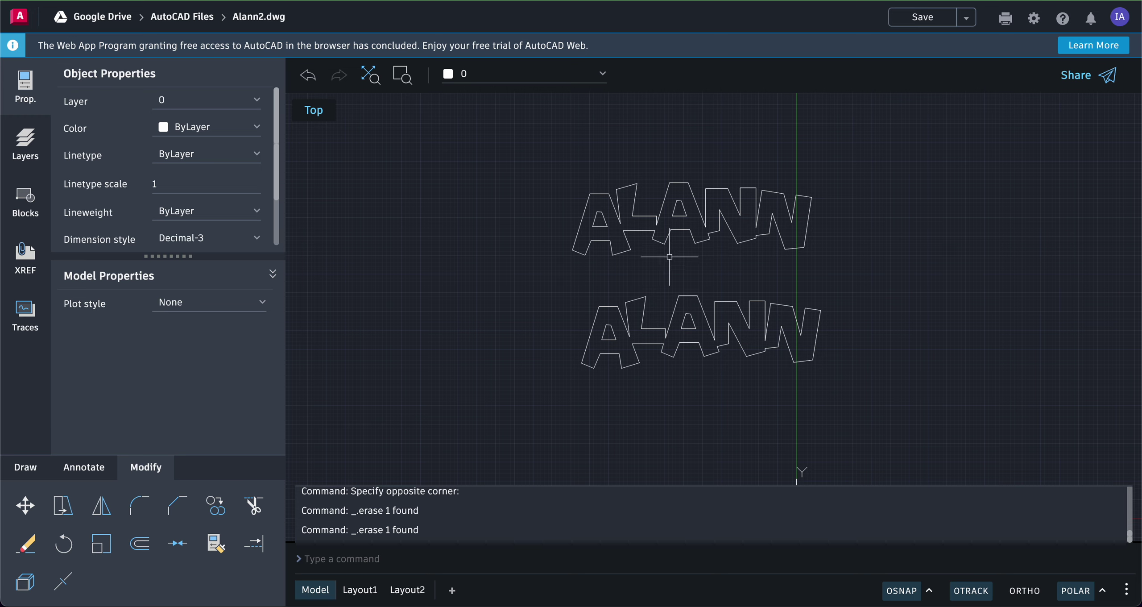
# Grip-drag the upper ALANN block to the upper left and the lower one further left below it
pyautogui.click(695, 238)
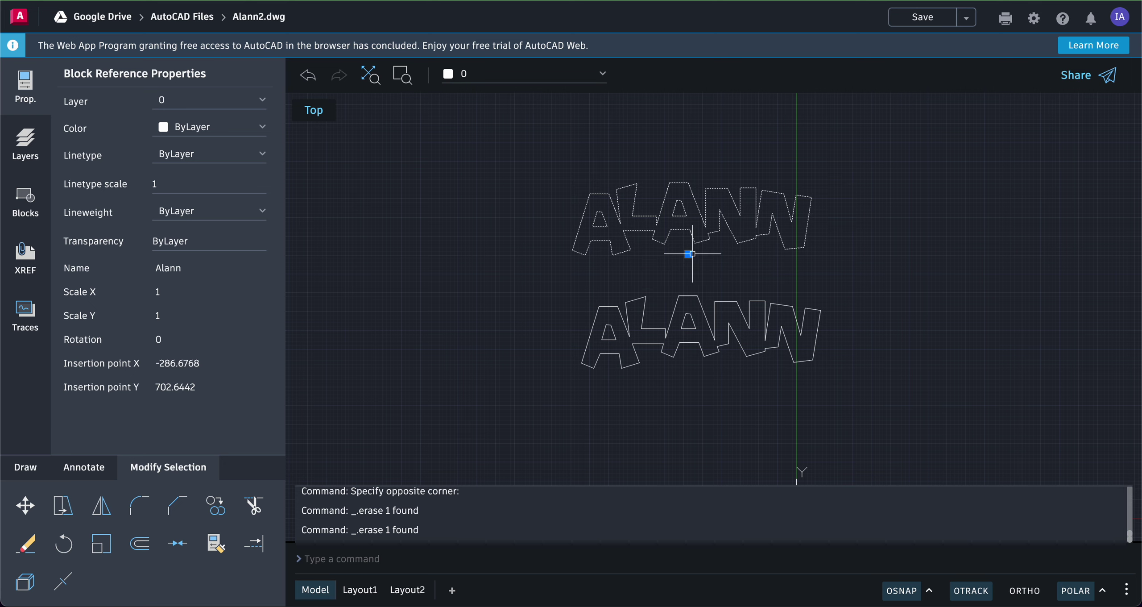
pyautogui.click(695, 294)
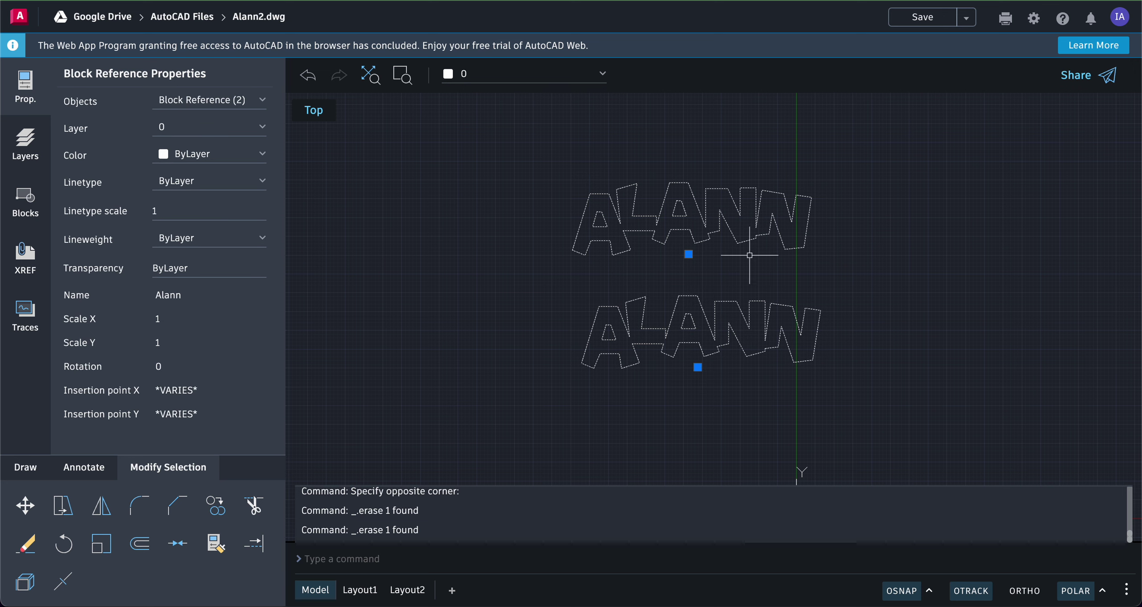
pyautogui.click(688, 254)
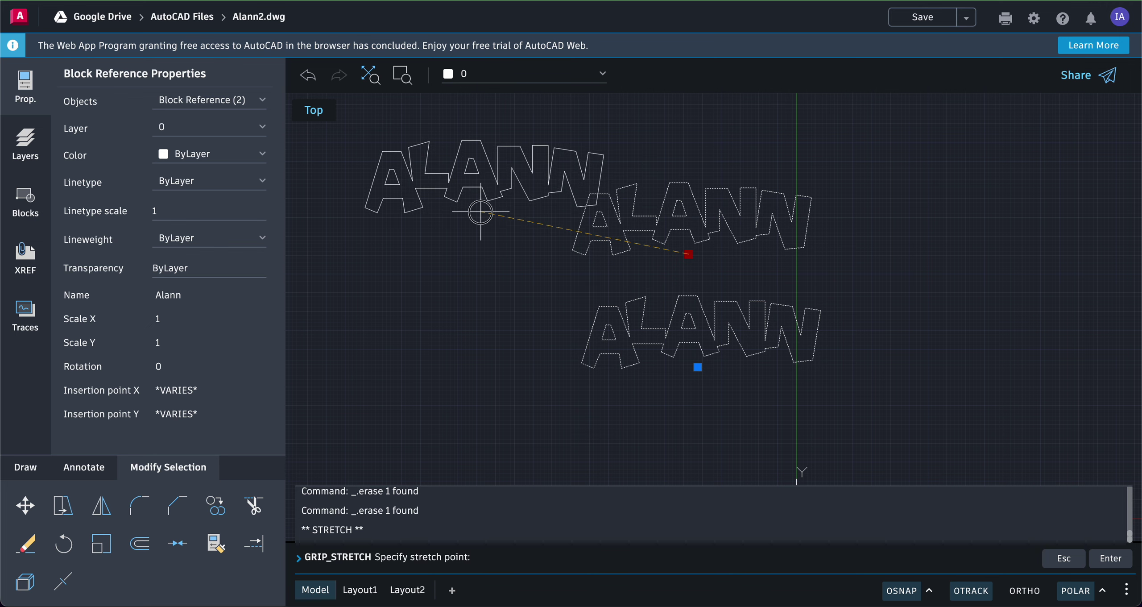
pyautogui.click(480, 211)
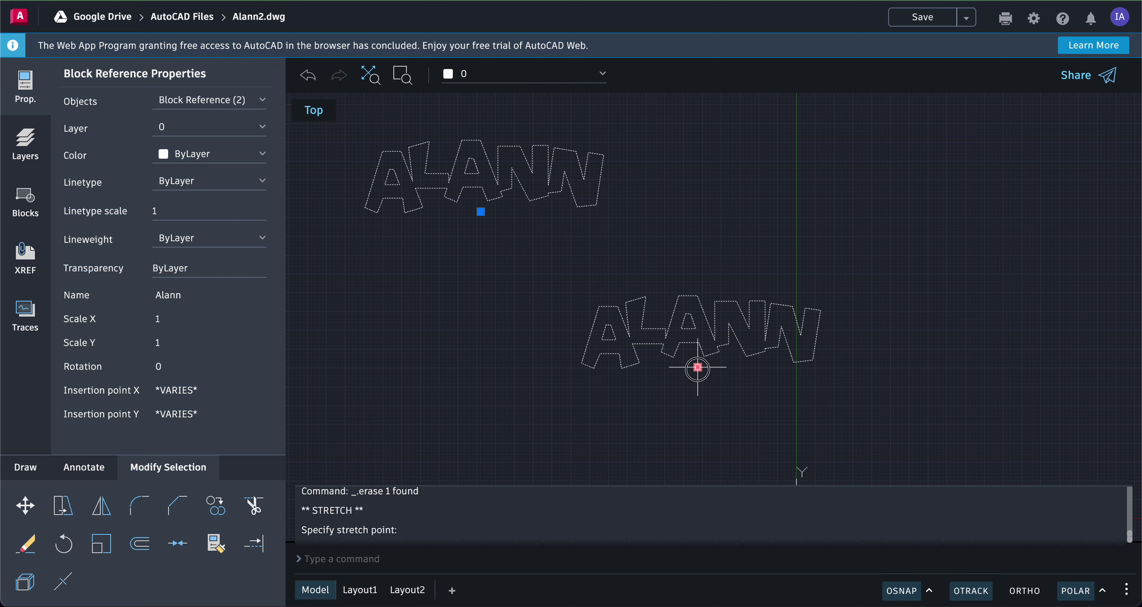
pyautogui.click(698, 368)
pyautogui.click(478, 338)
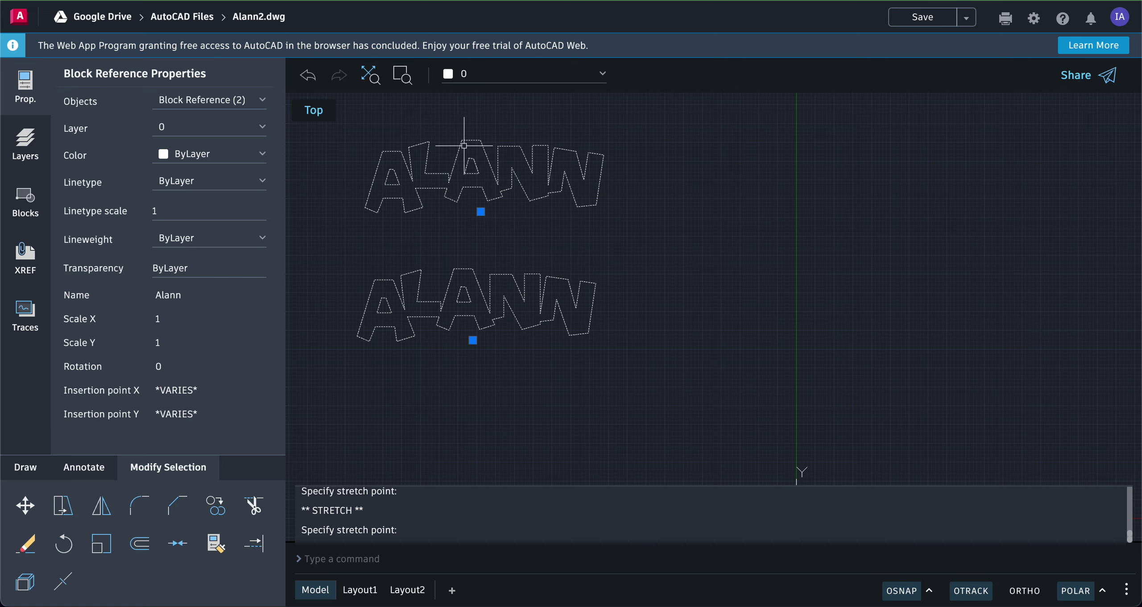
pyautogui.press('Escape')
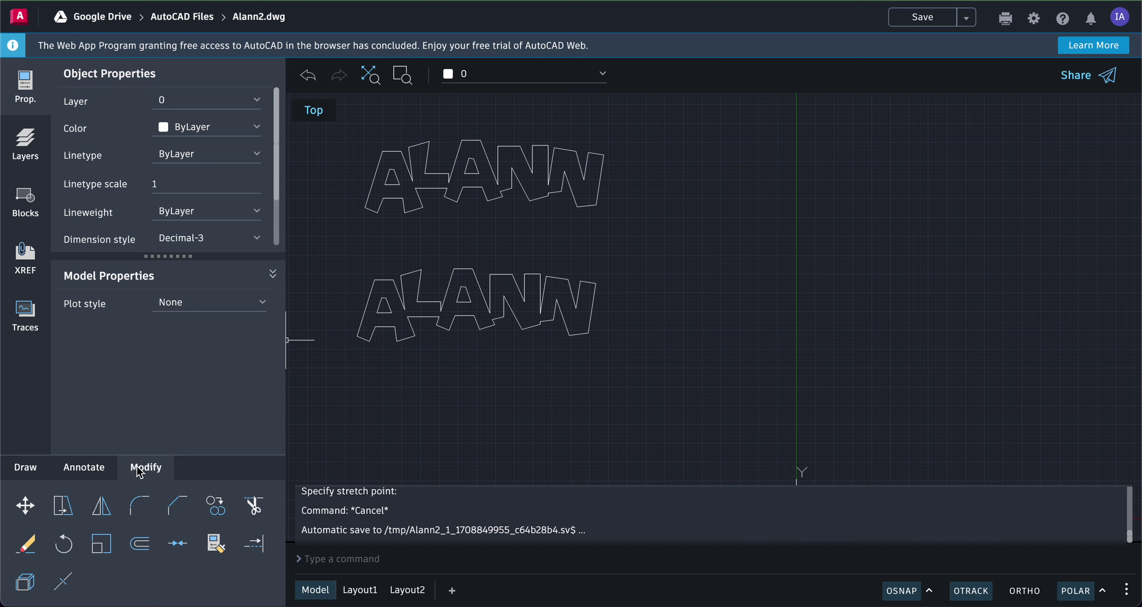
# Explode the lower ALANN block into separate lines
pyautogui.click(25, 588)
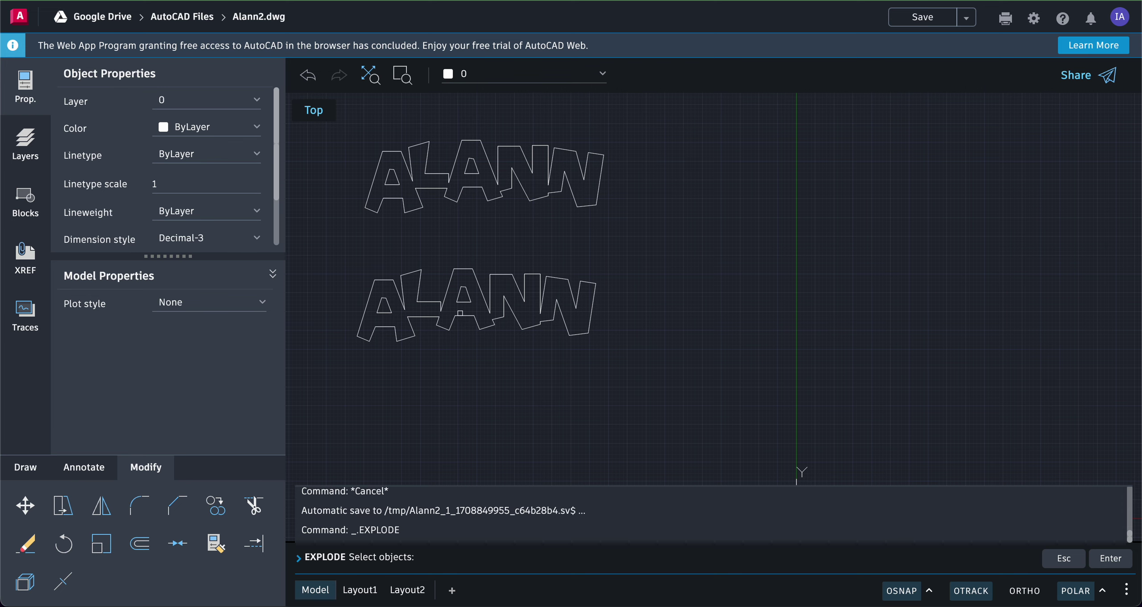
pyautogui.click(461, 312)
pyautogui.click(460, 315)
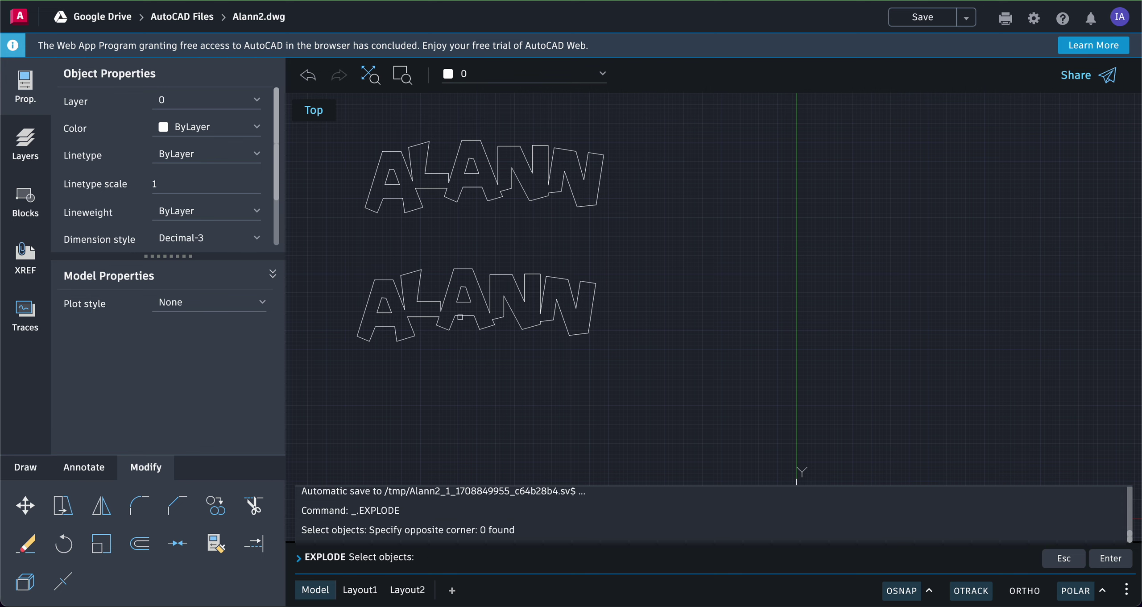
pyautogui.click(460, 317)
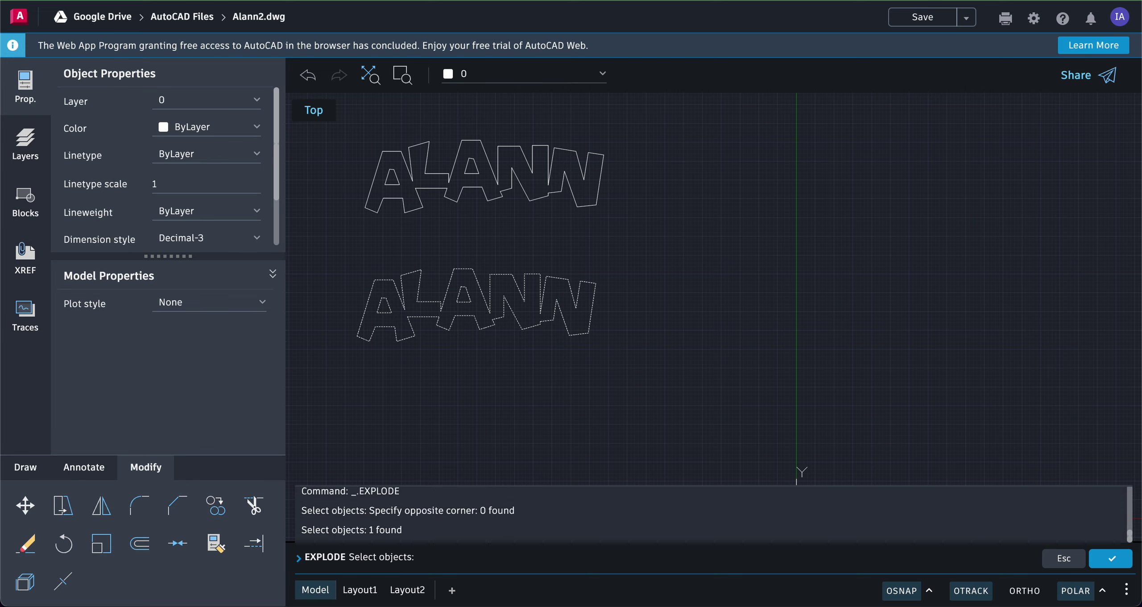
pyautogui.press('Return')
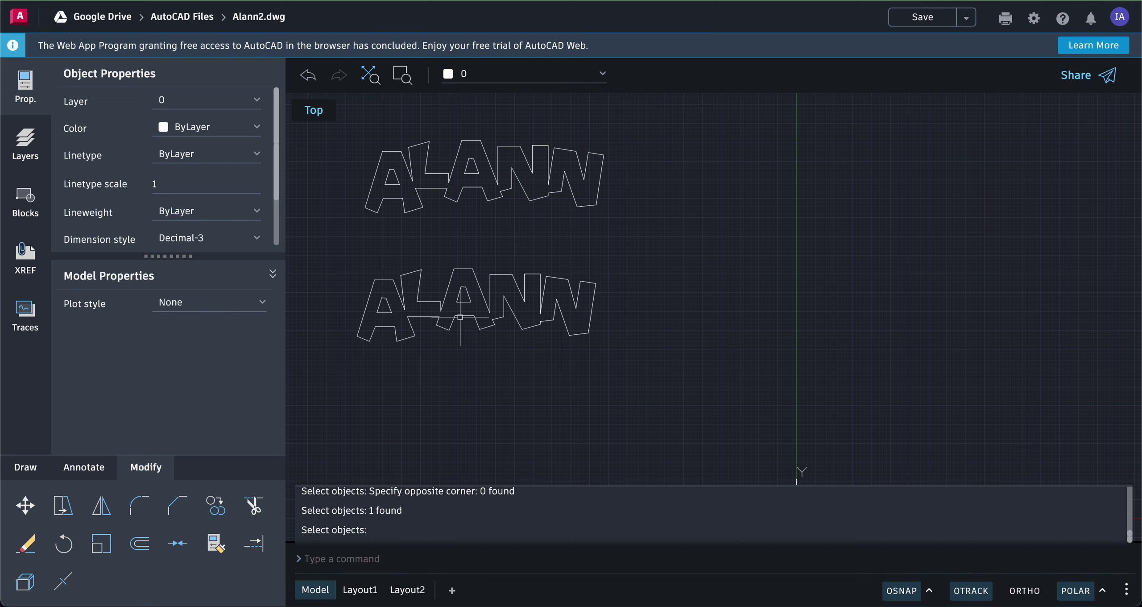
# Check that the upper ALANN is still a block and the lower one is single lines
pyautogui.click(484, 193)
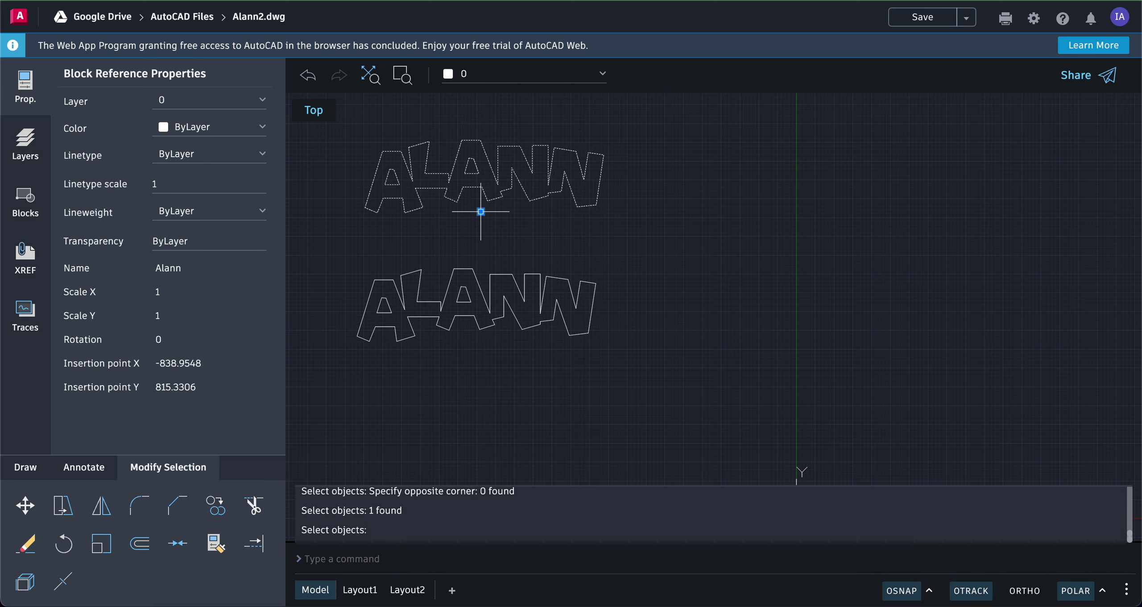
pyautogui.press('Escape')
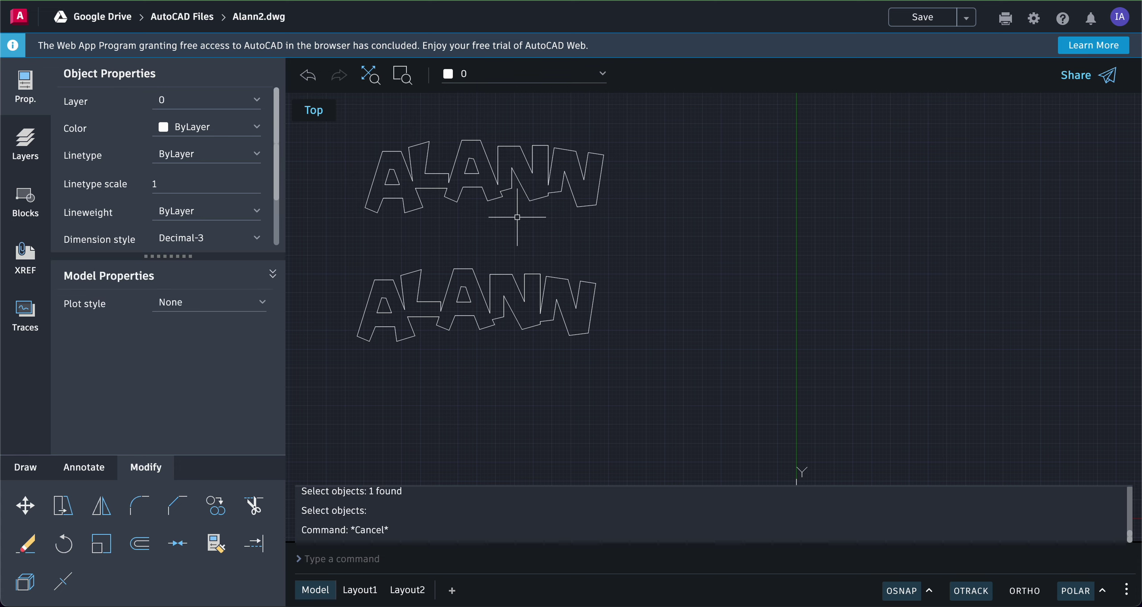
pyautogui.click(473, 270)
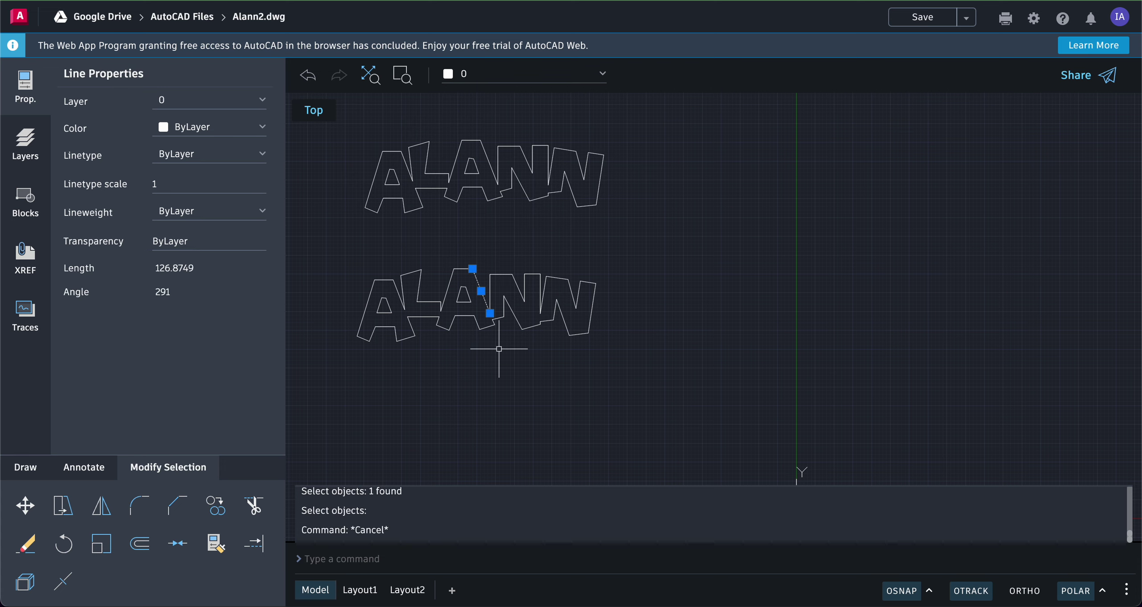
pyautogui.press('Escape')
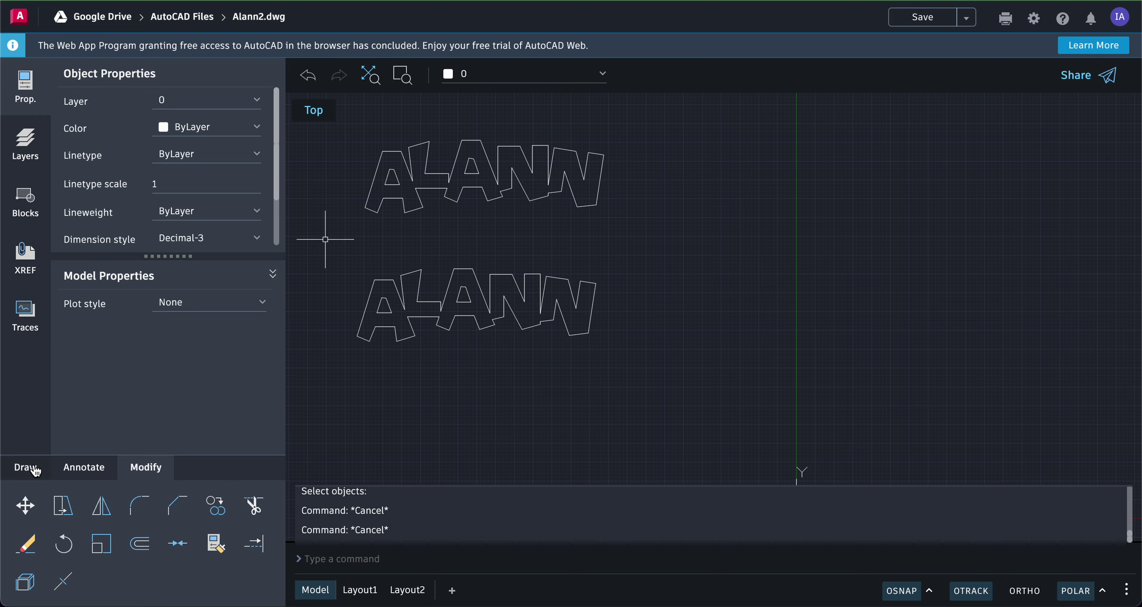
# Show the drawing's block list and zoom the view onto the enlarged A lettering
pyautogui.click(20, 205)
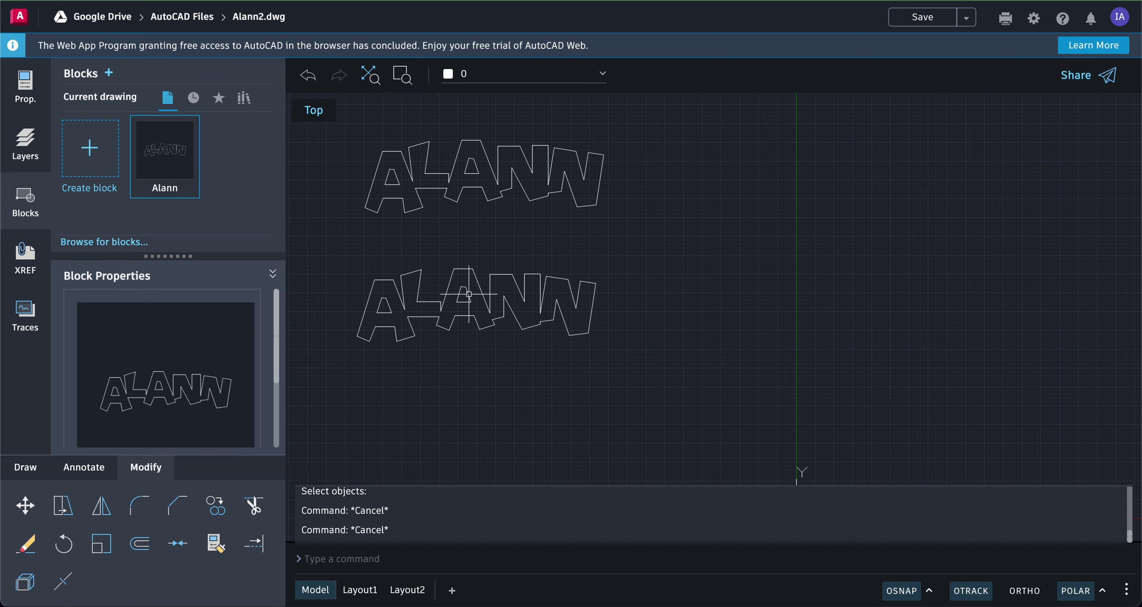
pyautogui.scroll(5, 470, 291)
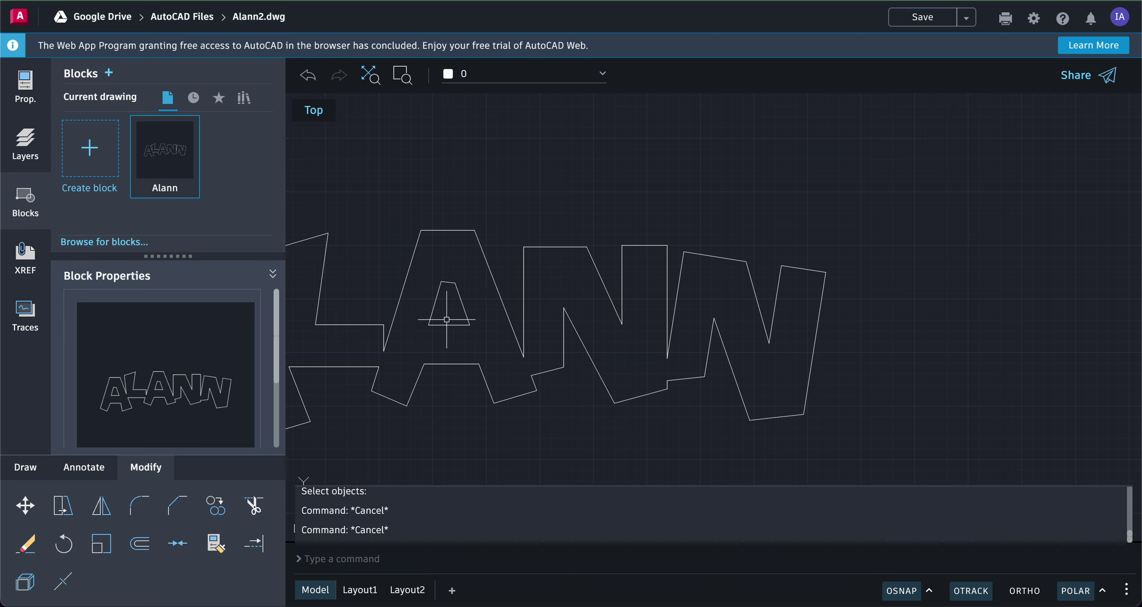
pyautogui.scroll(5, 441, 354)
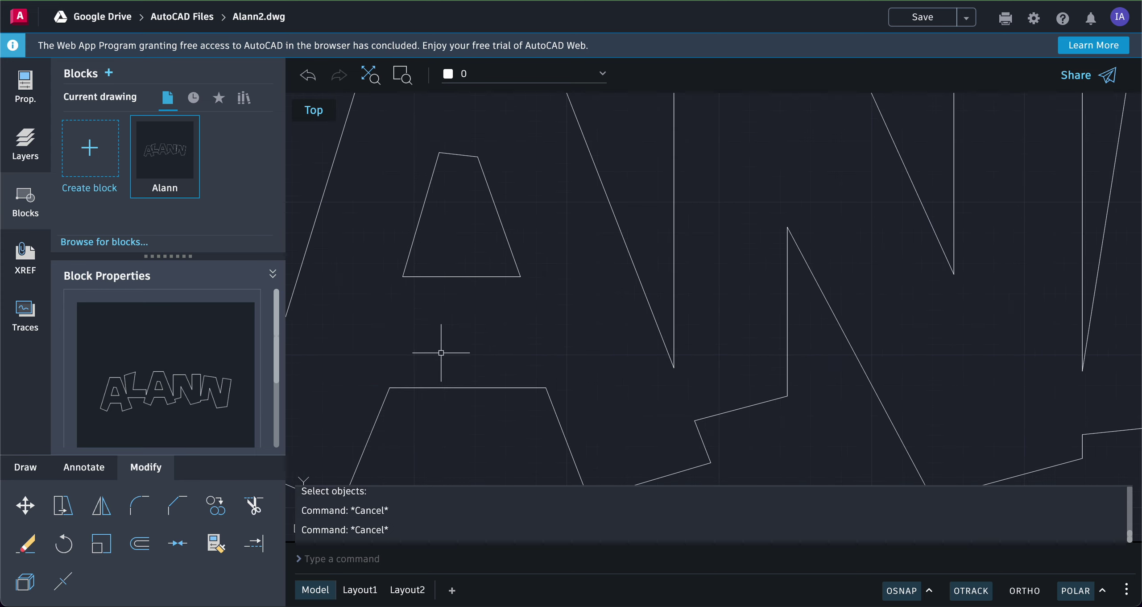
pyautogui.moveTo(441, 353); pyautogui.dragTo(488, 332, button='middle')
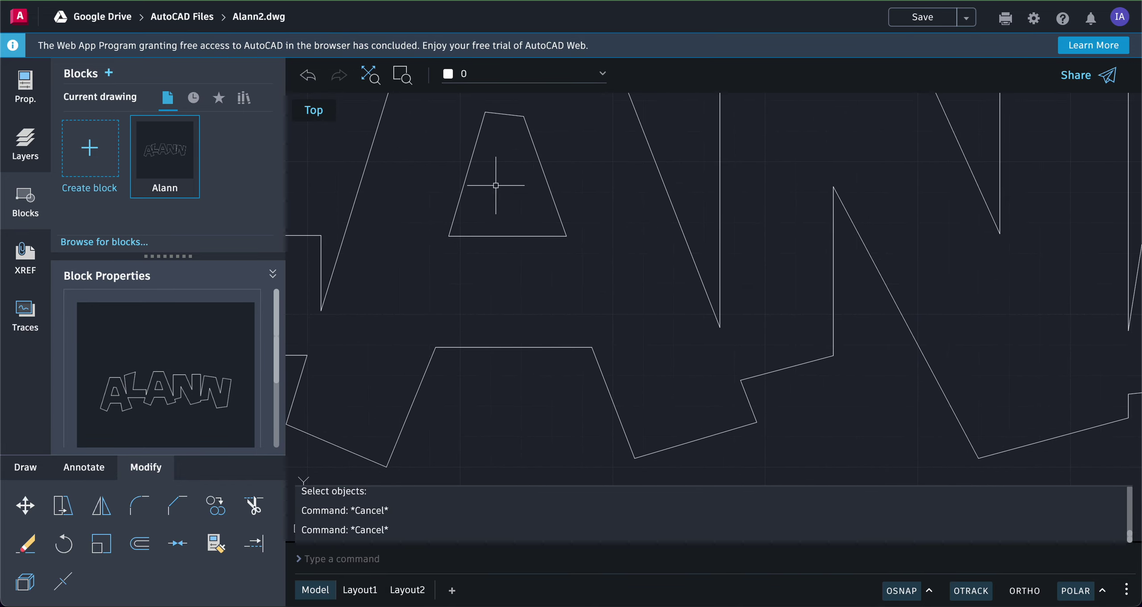
pyautogui.scroll(-8, 503, 204)
pyautogui.scroll(10, 502, 204)
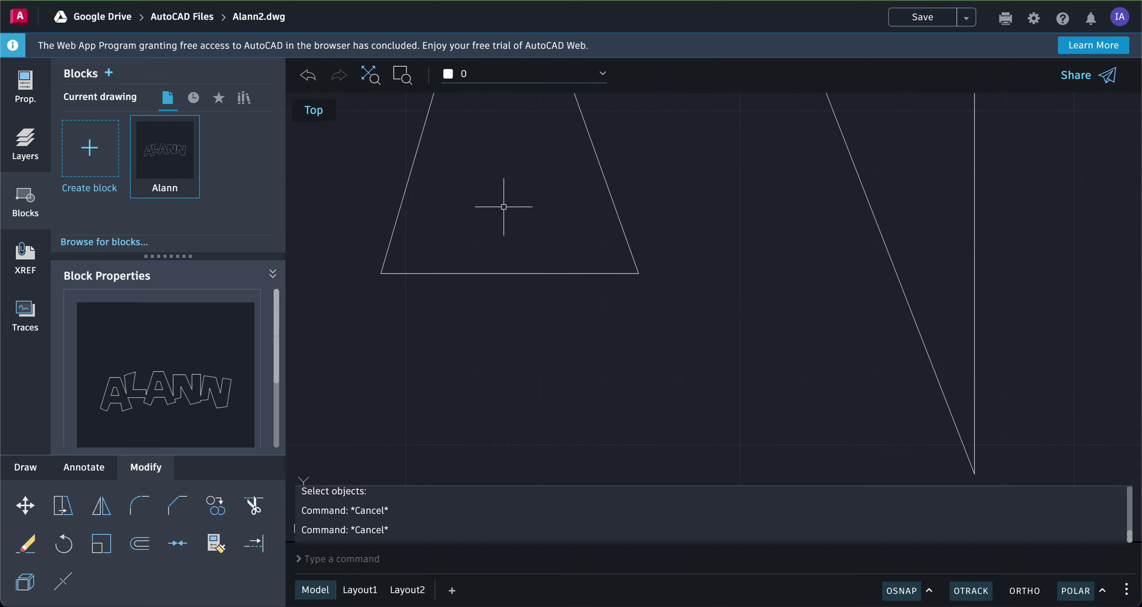
pyautogui.scroll(-6, 503, 204)
pyautogui.scroll(-1, 502, 203)
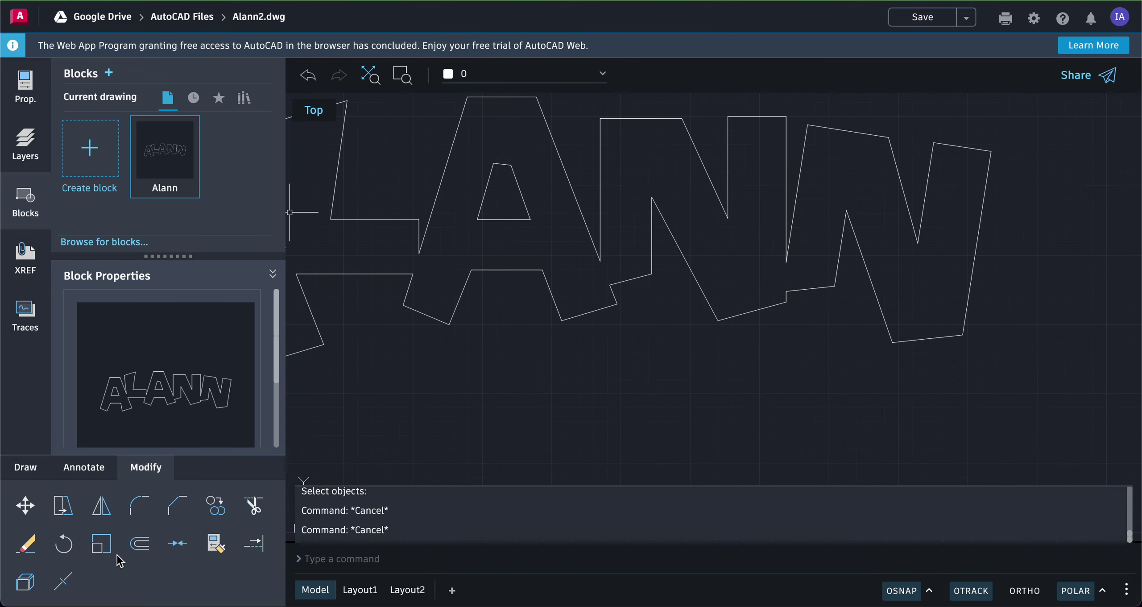
# Draw two vertical lines from the middle A's counter down past its base edge
pyautogui.click(25, 467)
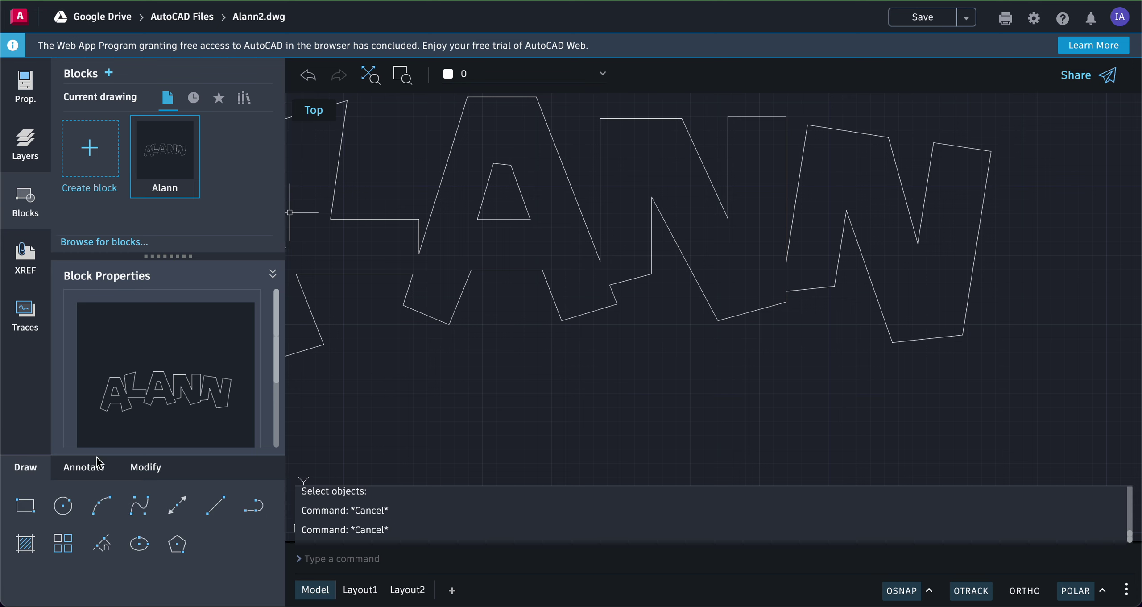
pyautogui.click(215, 505)
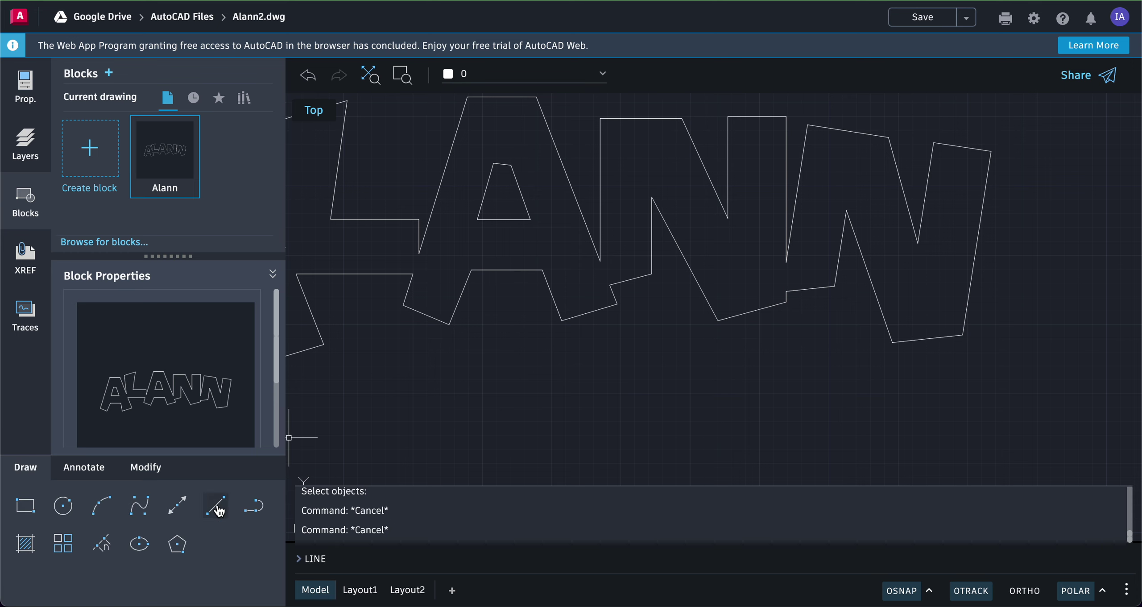
pyautogui.click(496, 208)
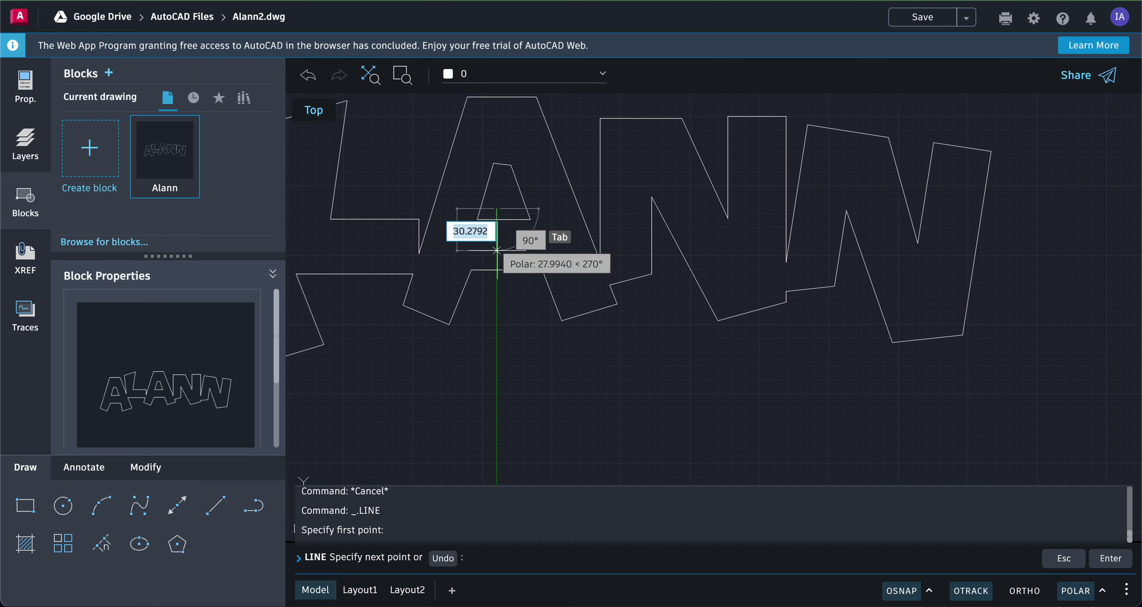
pyautogui.click(497, 279)
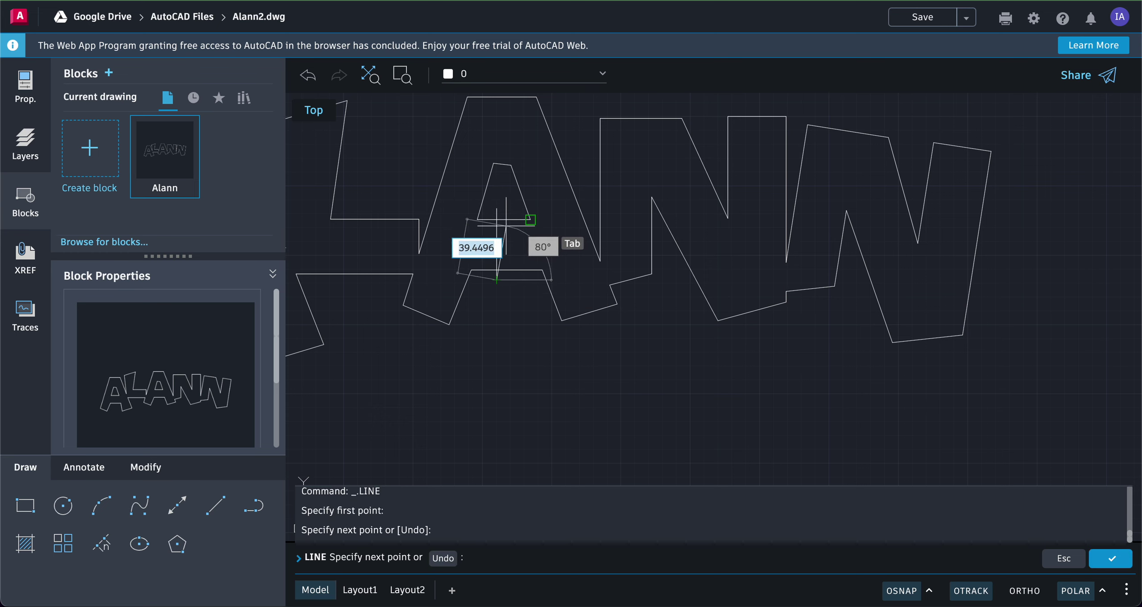
pyautogui.press('Escape')
pyautogui.press('Escape')
pyautogui.click(216, 504)
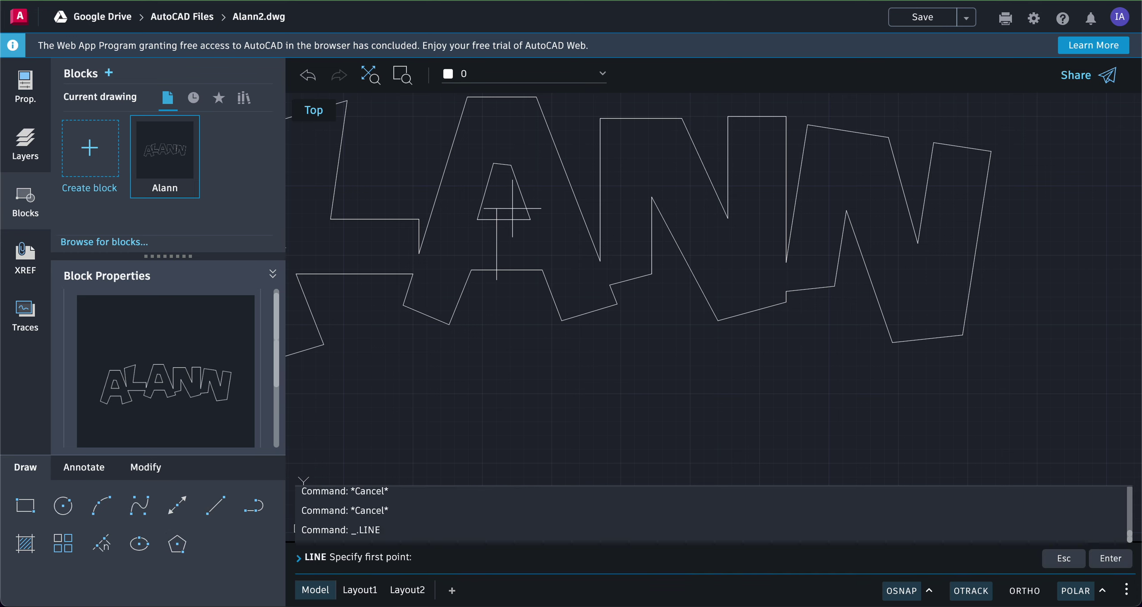
pyautogui.click(508, 270)
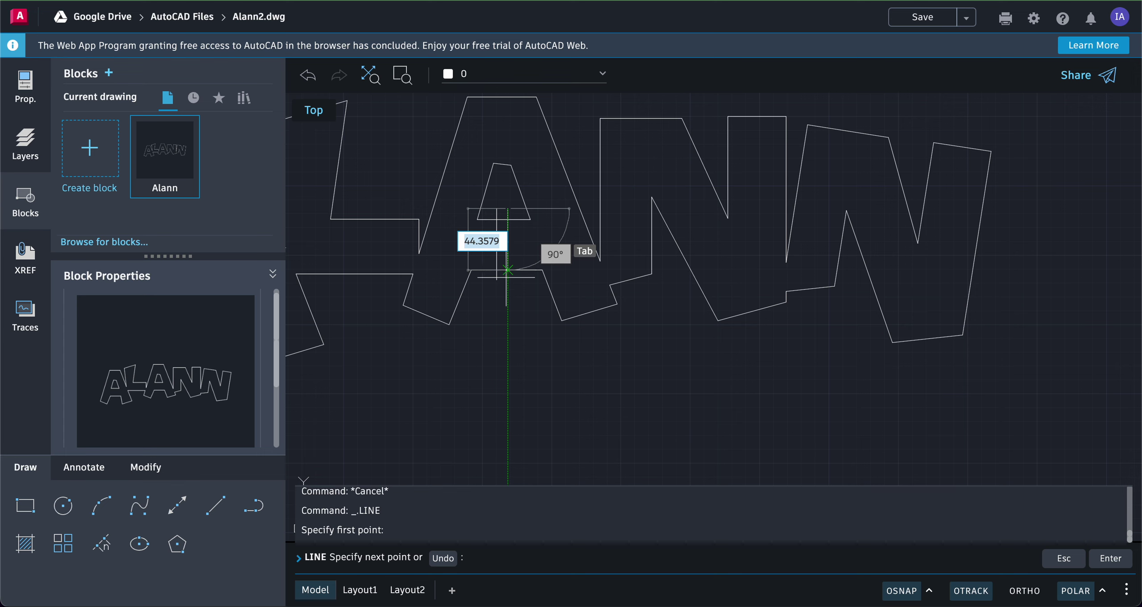
pyautogui.click(507, 280)
pyautogui.press('Escape')
pyautogui.press('Escape')
pyautogui.press('Escape')
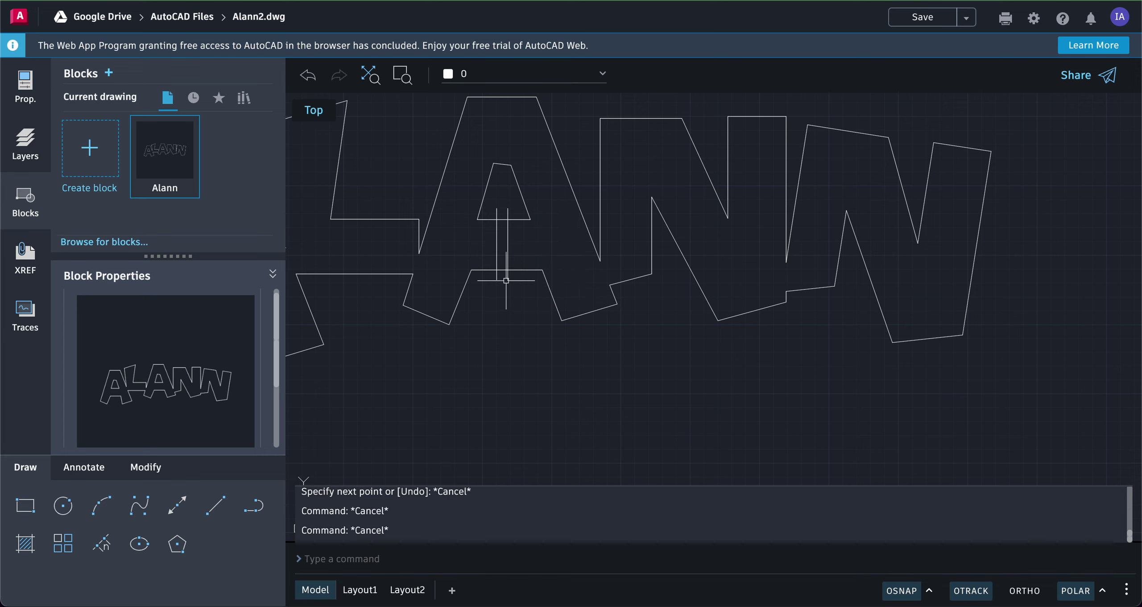
pyautogui.click(155, 471)
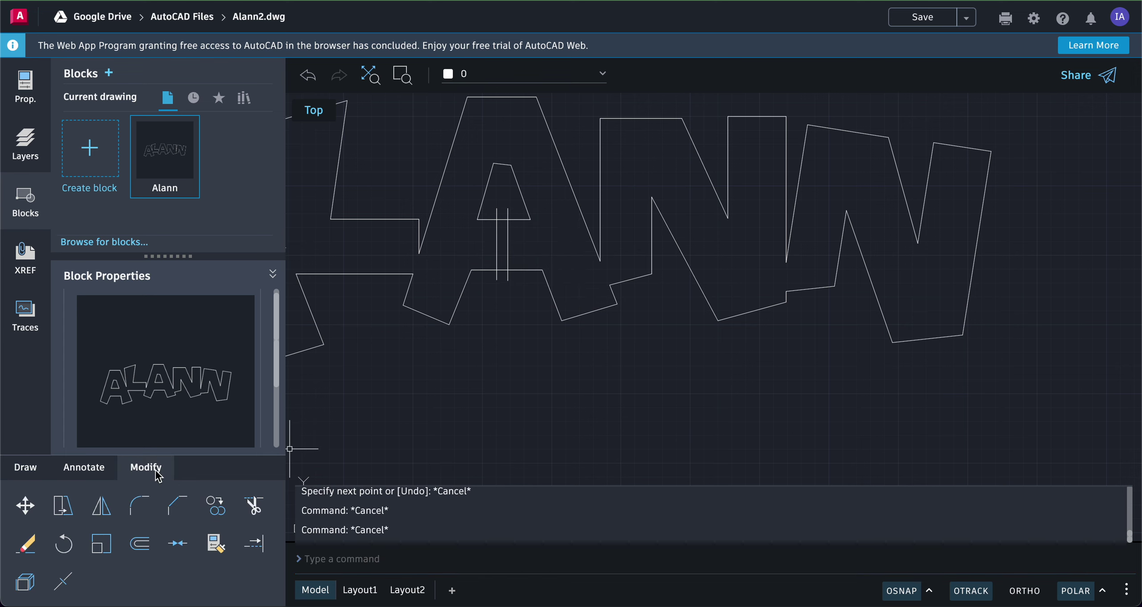
pyautogui.click(248, 510)
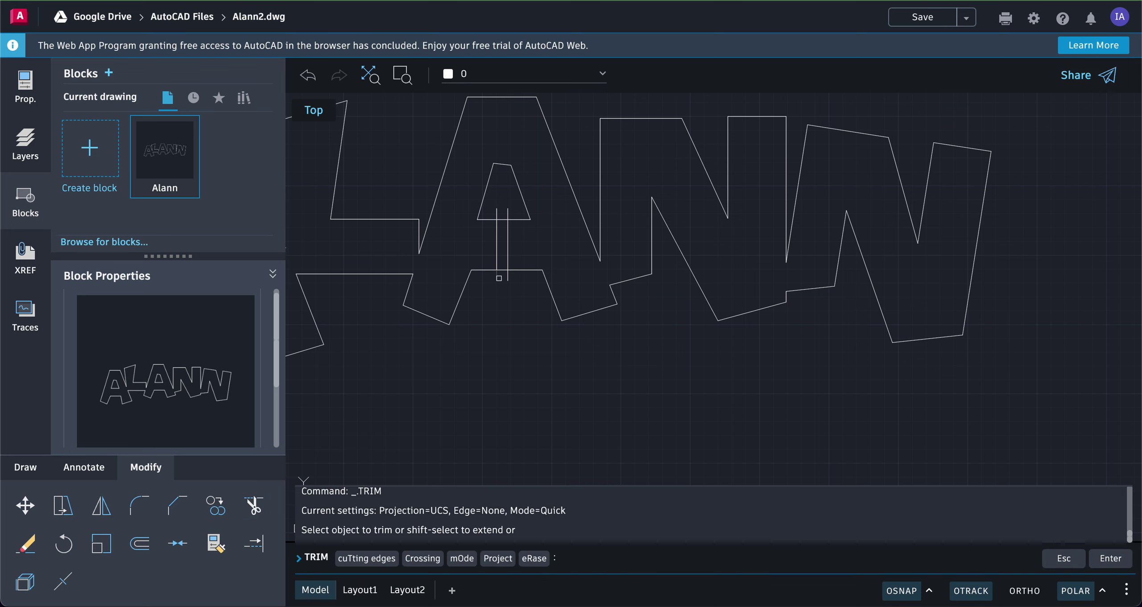
# Trim the stub below the middle A's base and draw a stem line under the first A's triangle
pyautogui.click(507, 276)
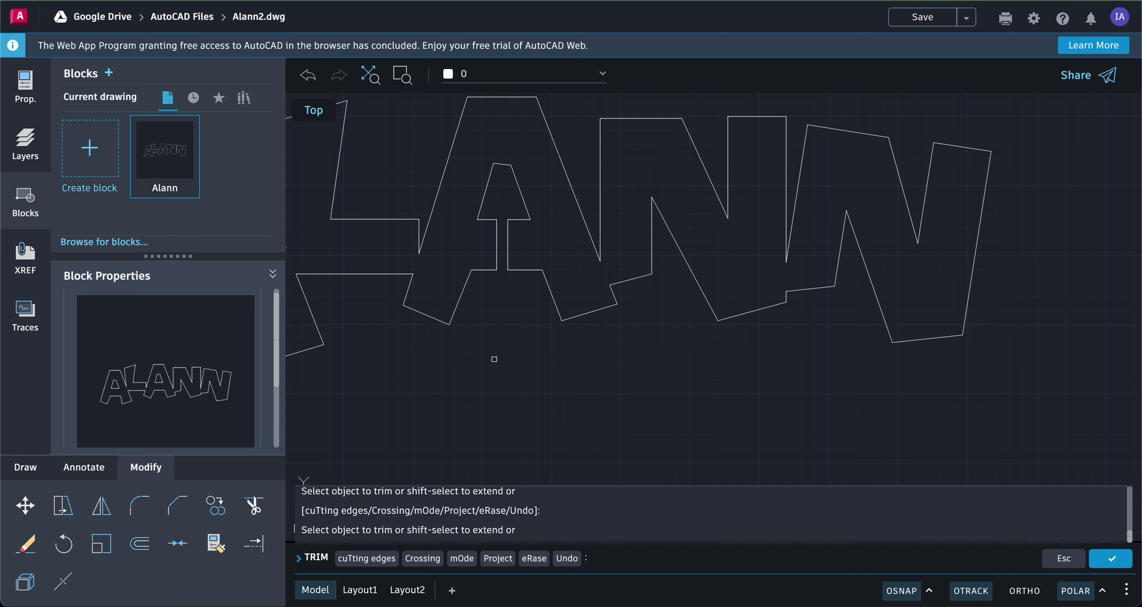
pyautogui.hscroll(-10, 494, 359)
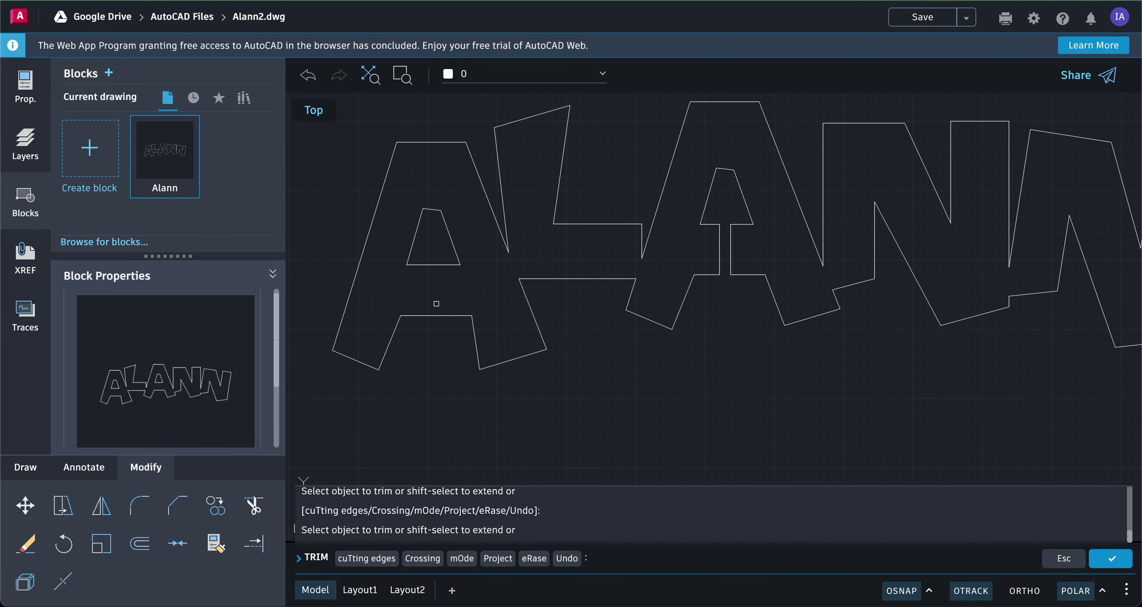
pyautogui.click(26, 468)
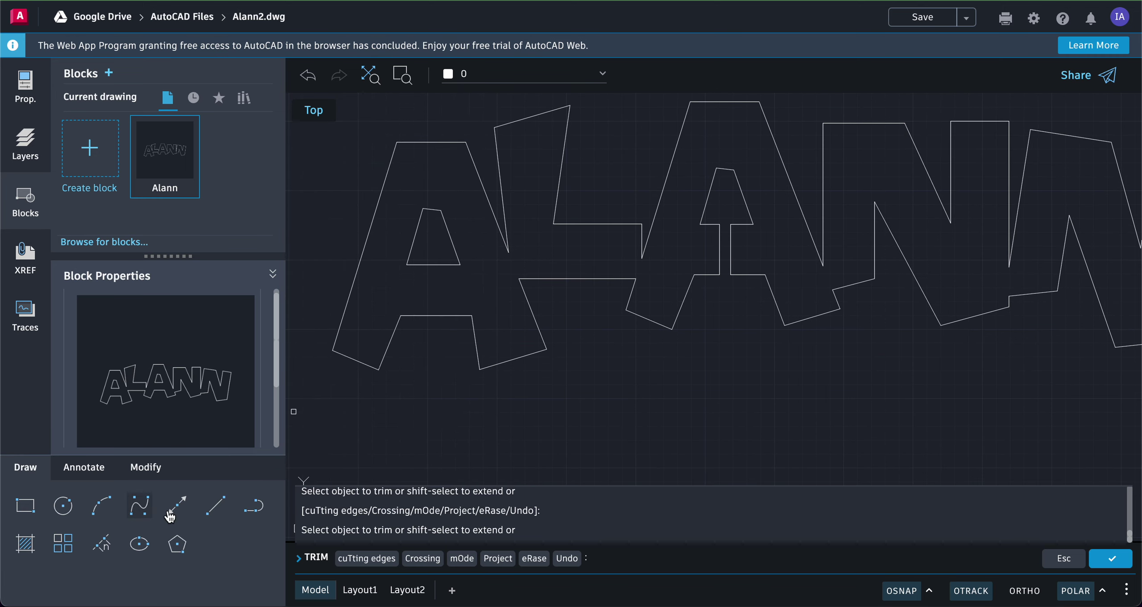
pyautogui.click(217, 510)
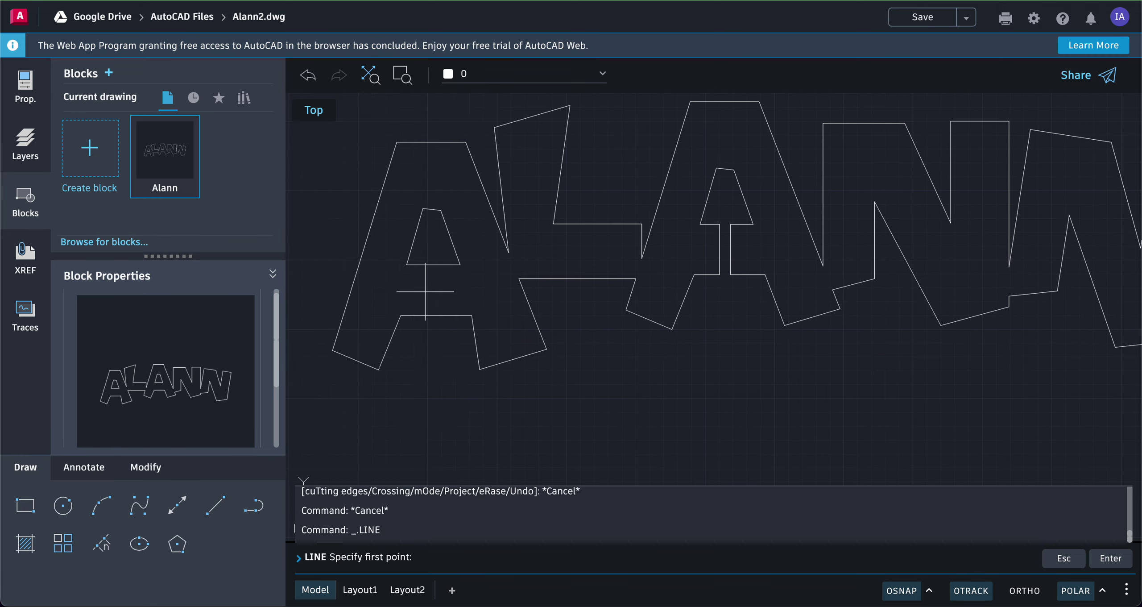
pyautogui.click(428, 256)
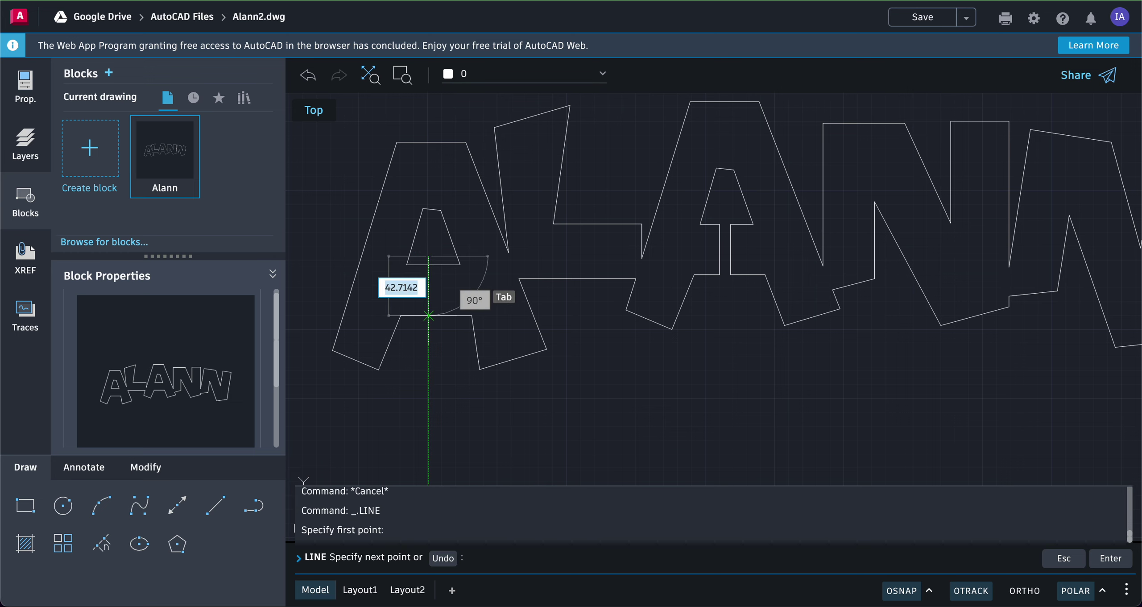
pyautogui.click(425, 325)
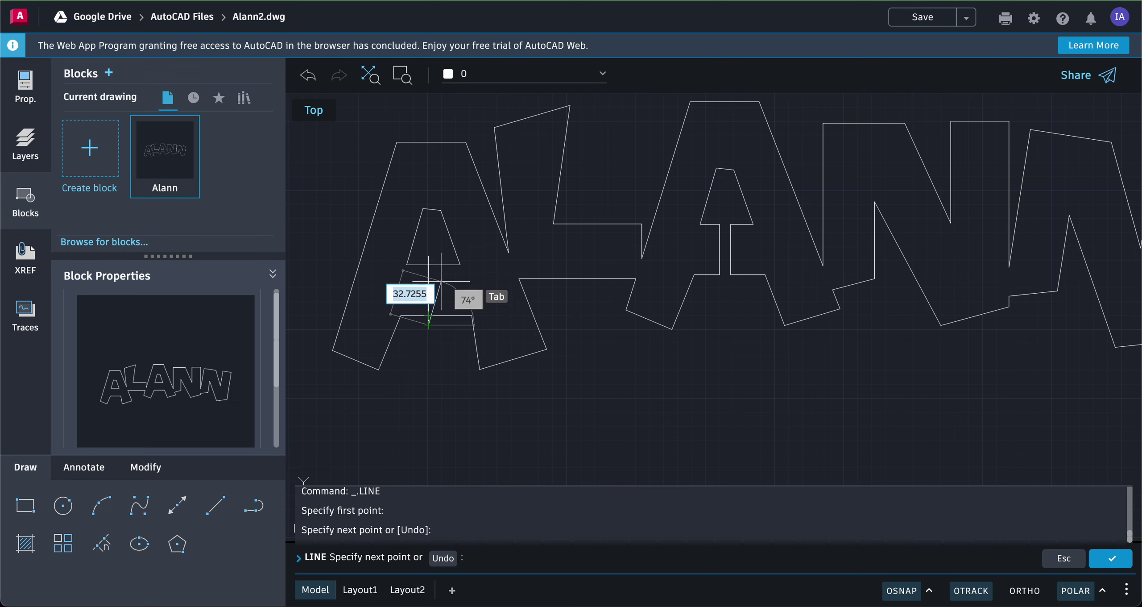
pyautogui.press('Escape')
pyautogui.press('Escape')
pyautogui.press('Escape')
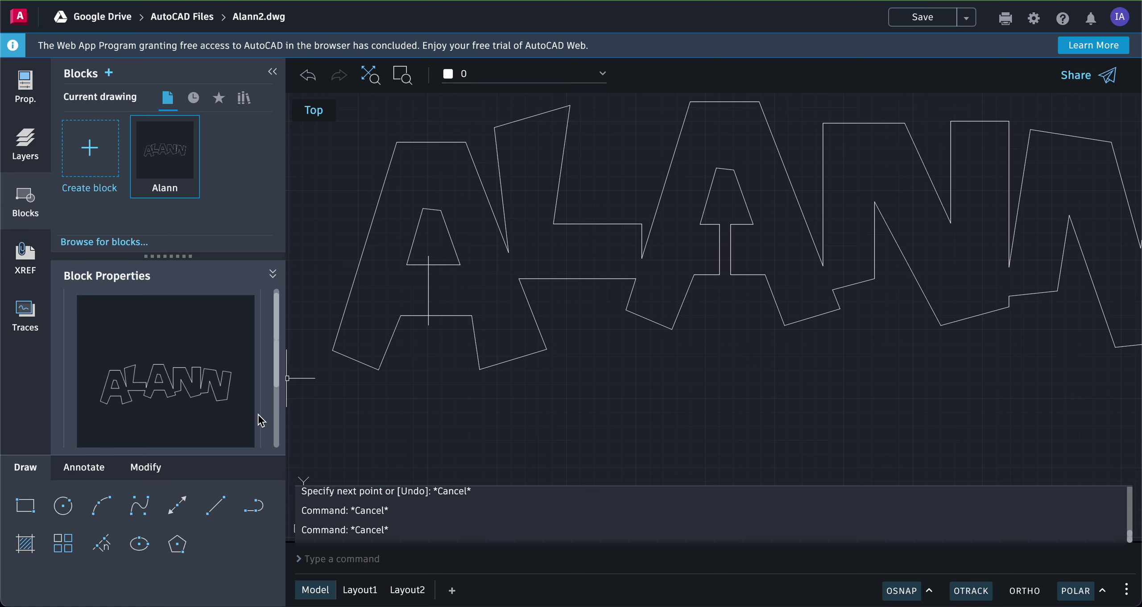
# Draw a second vertical stem line from the first A's triangle down past its base
pyautogui.click(214, 504)
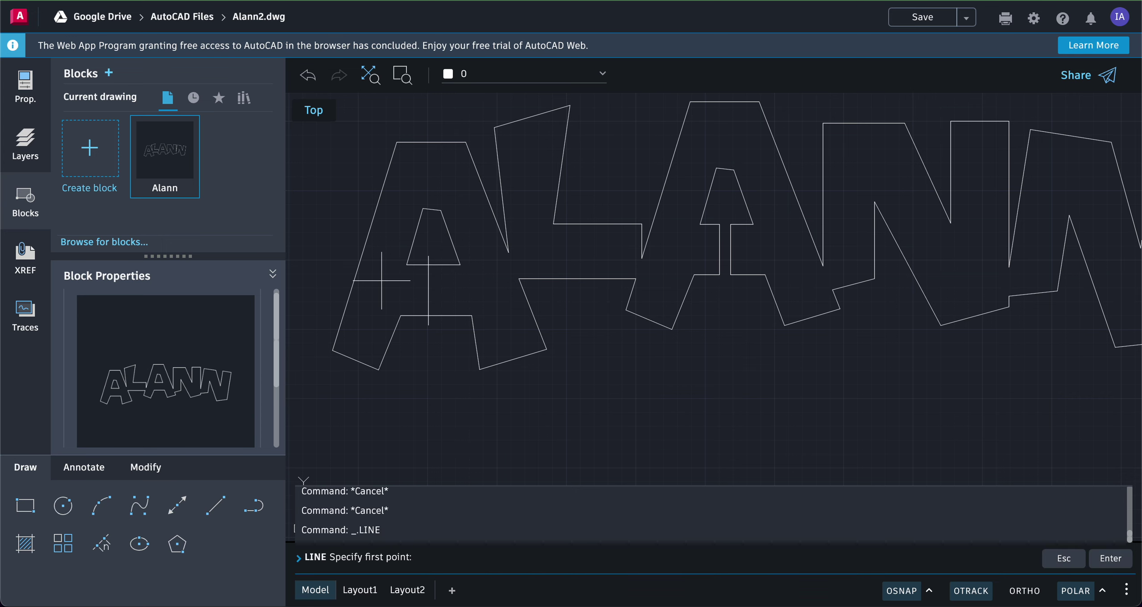
pyautogui.click(438, 257)
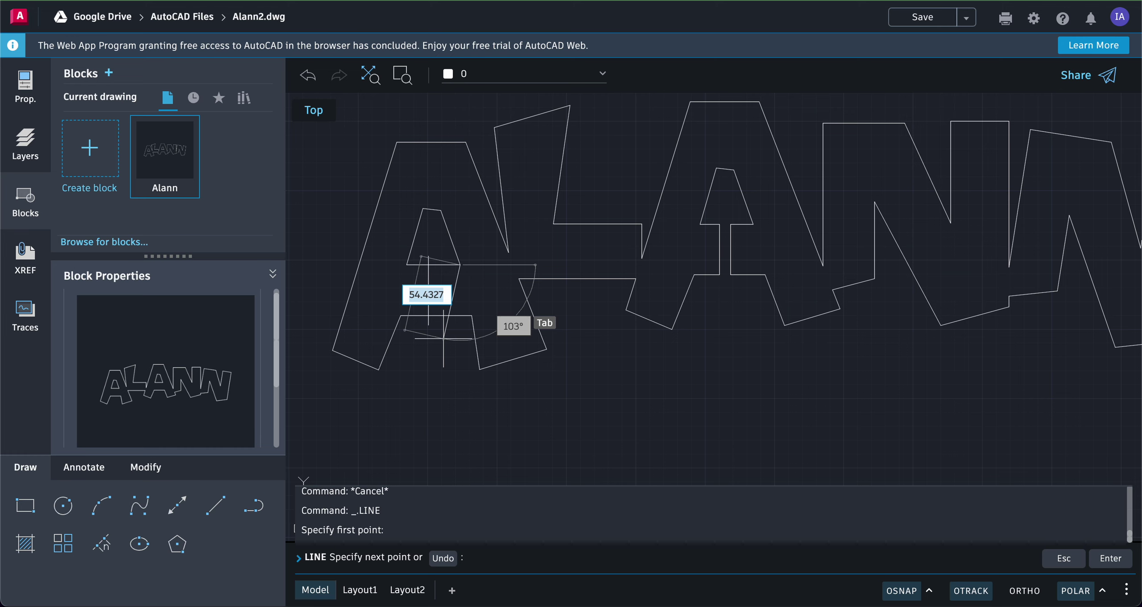
pyautogui.press('Escape')
pyautogui.press('Escape')
pyautogui.press('Escape')
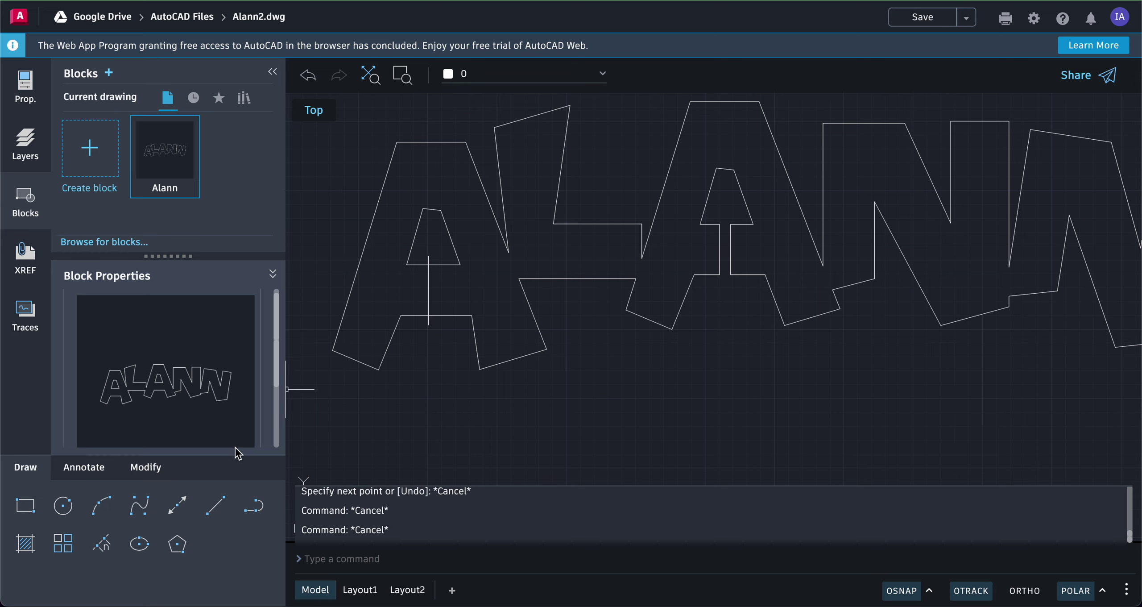
pyautogui.click(215, 505)
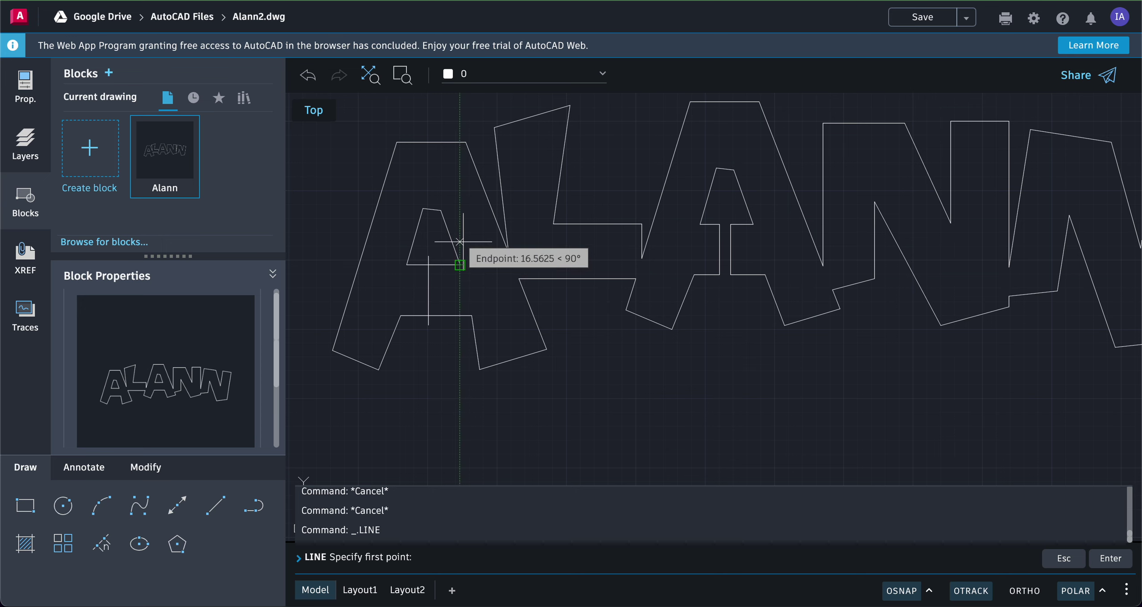
pyautogui.scroll(-3, 459, 241)
pyautogui.scroll(6, 459, 242)
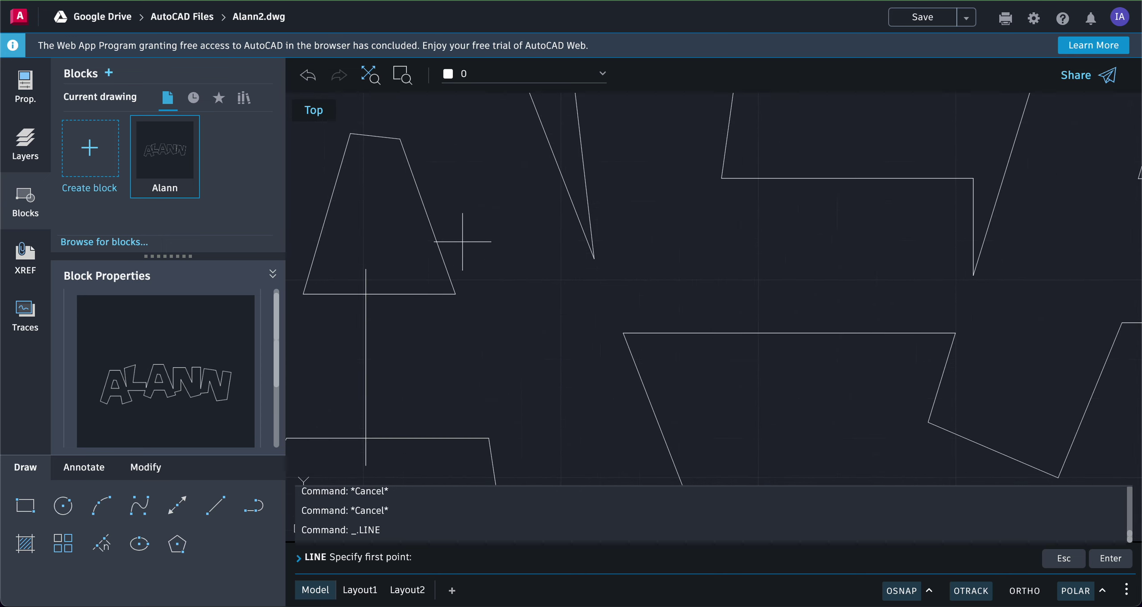
pyautogui.click(388, 274)
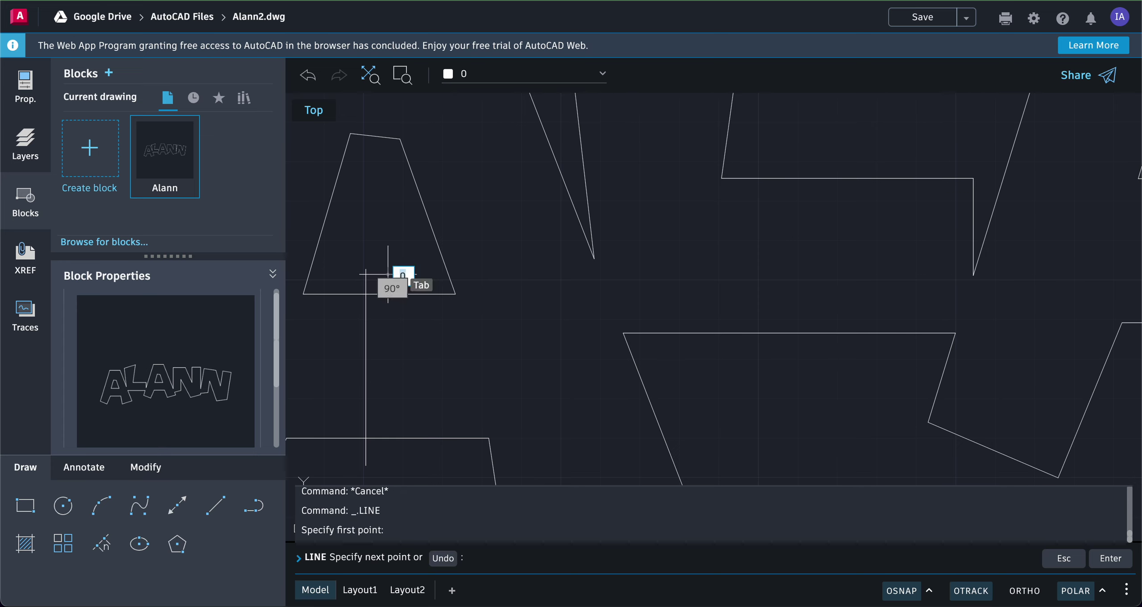
pyautogui.click(388, 456)
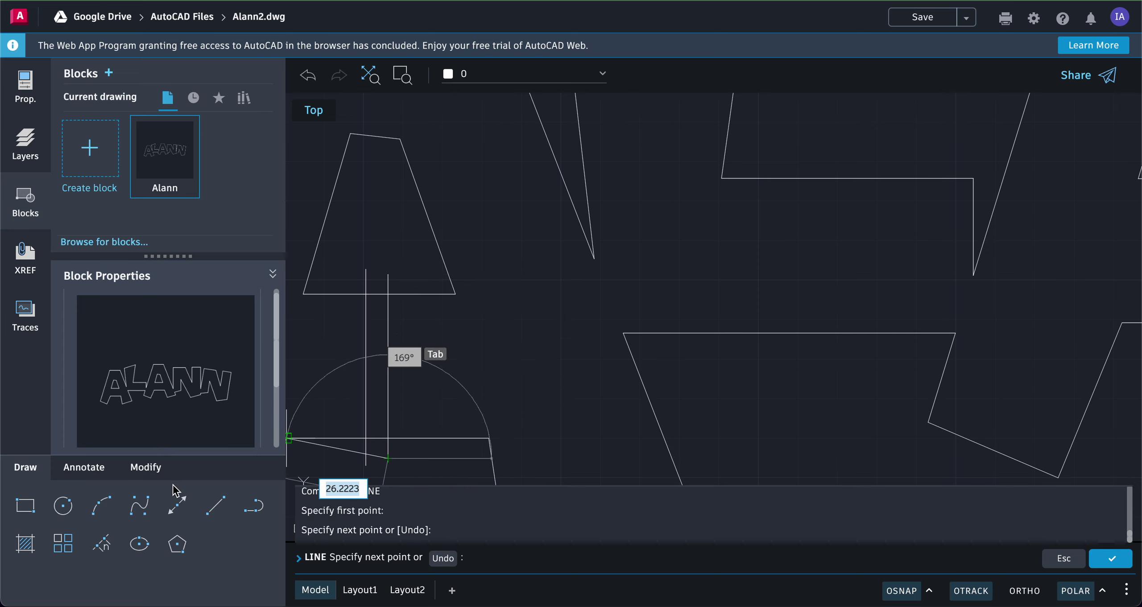
pyautogui.click(146, 467)
pyautogui.click(254, 505)
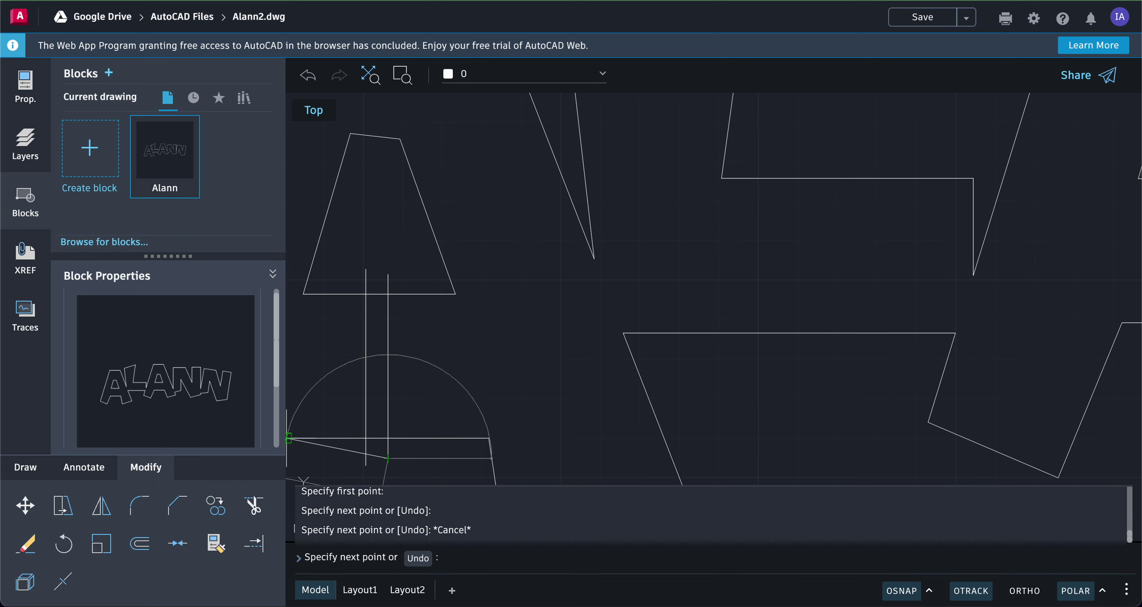
# Trim the first A's base segment and leftover stub between its stem lines
pyautogui.click(375, 439)
pyautogui.click(387, 448)
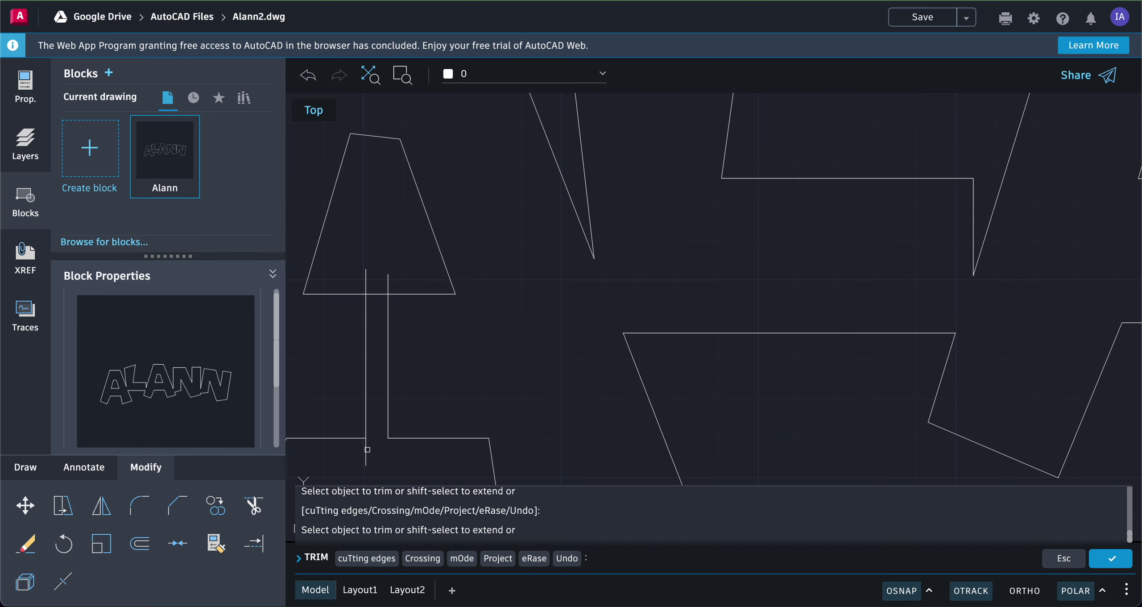
pyautogui.scroll(-5, 378, 313)
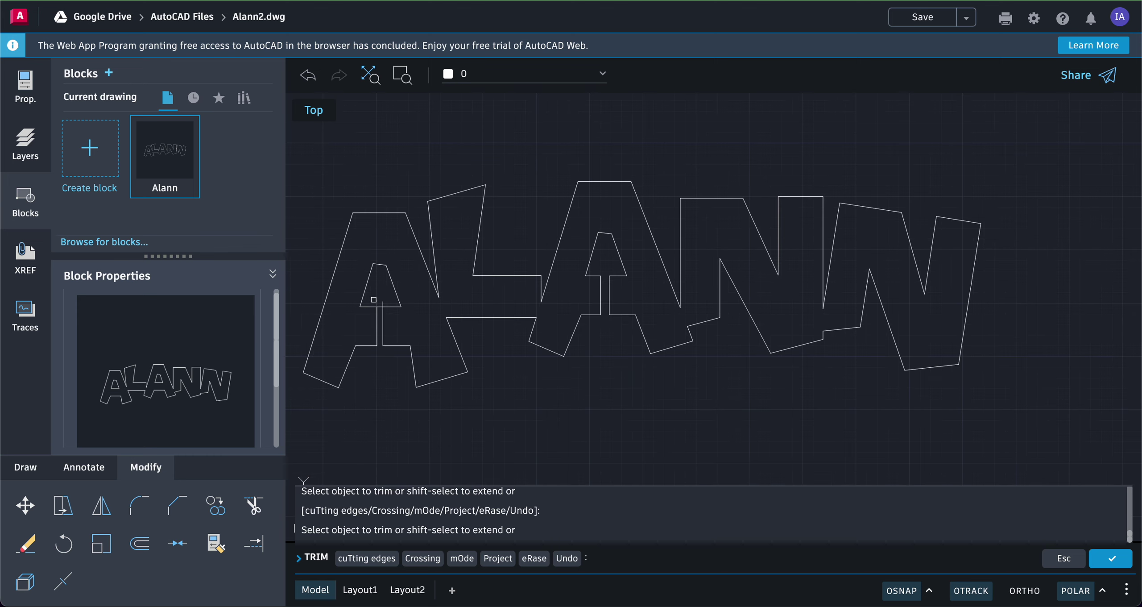
pyautogui.scroll(5, 380, 301)
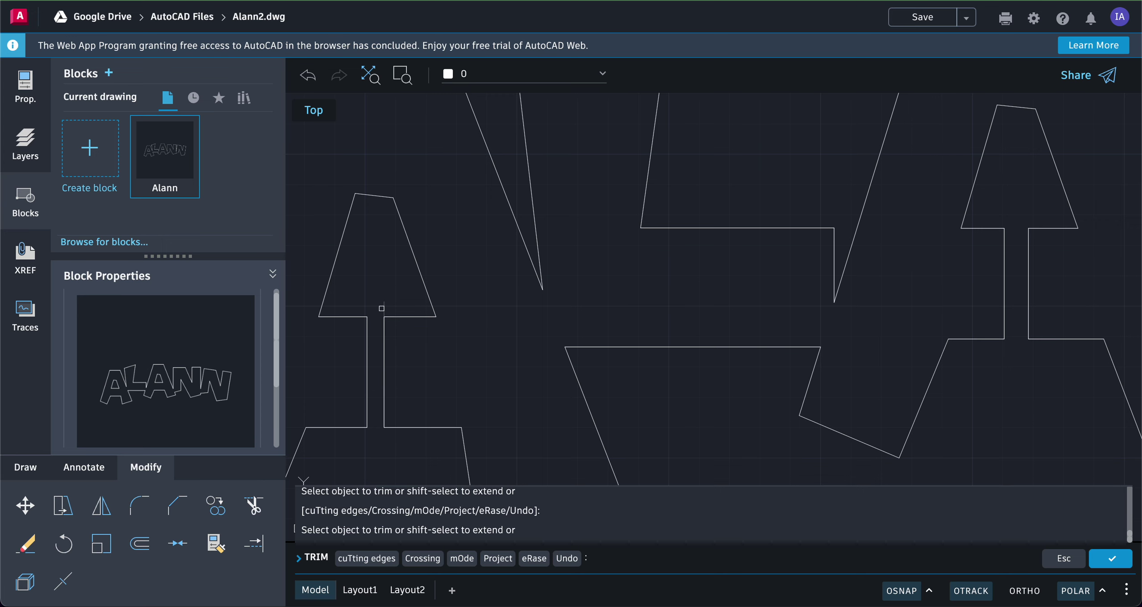
pyautogui.scroll(3, 393, 301)
pyautogui.scroll(-8, 393, 301)
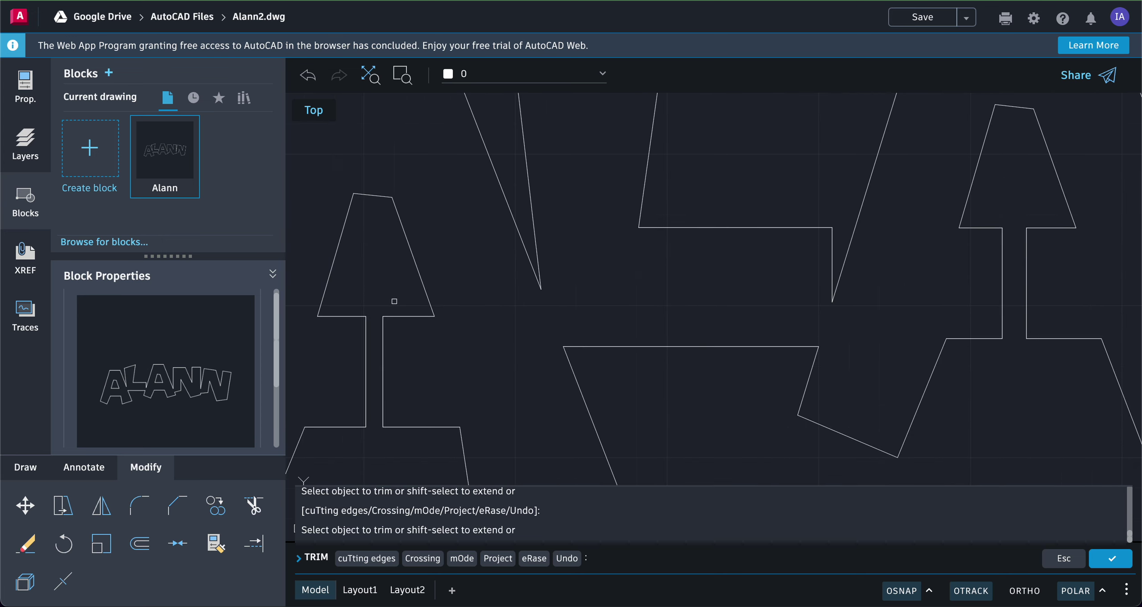
pyautogui.scroll(-3, 394, 301)
pyautogui.scroll(8, 394, 301)
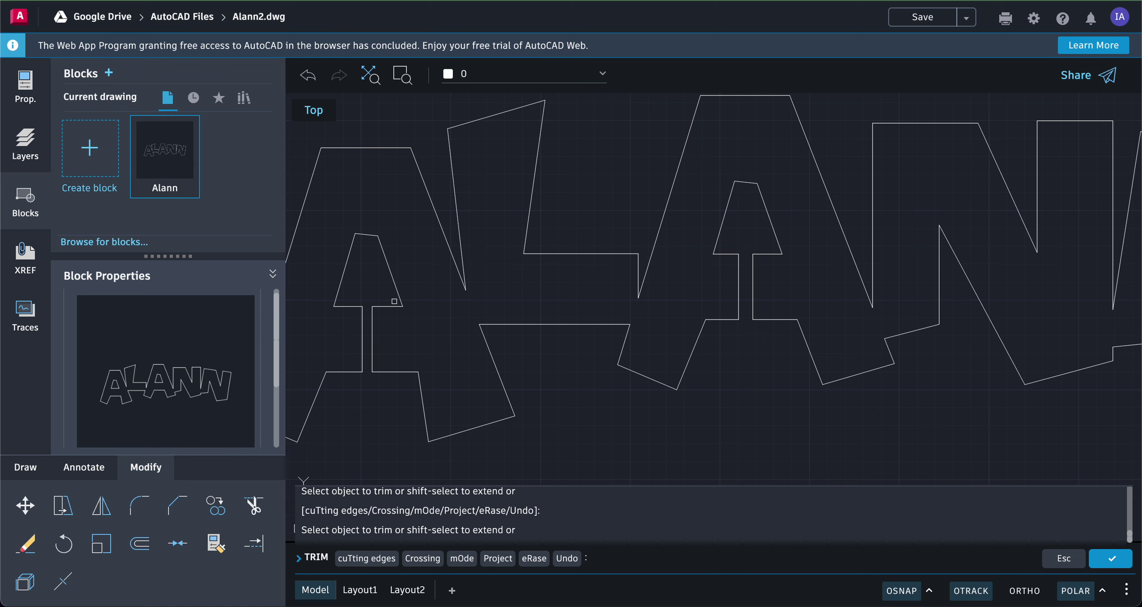
pyautogui.scroll(-5, 394, 301)
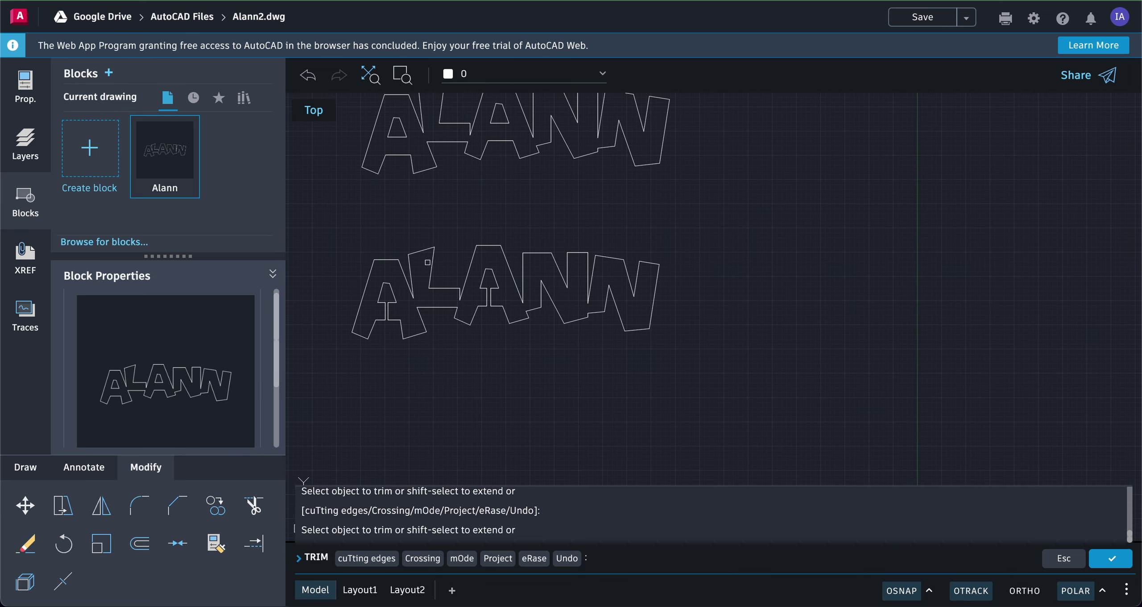
pyautogui.press('Escape')
pyautogui.press('Escape')
pyautogui.press('Escape')
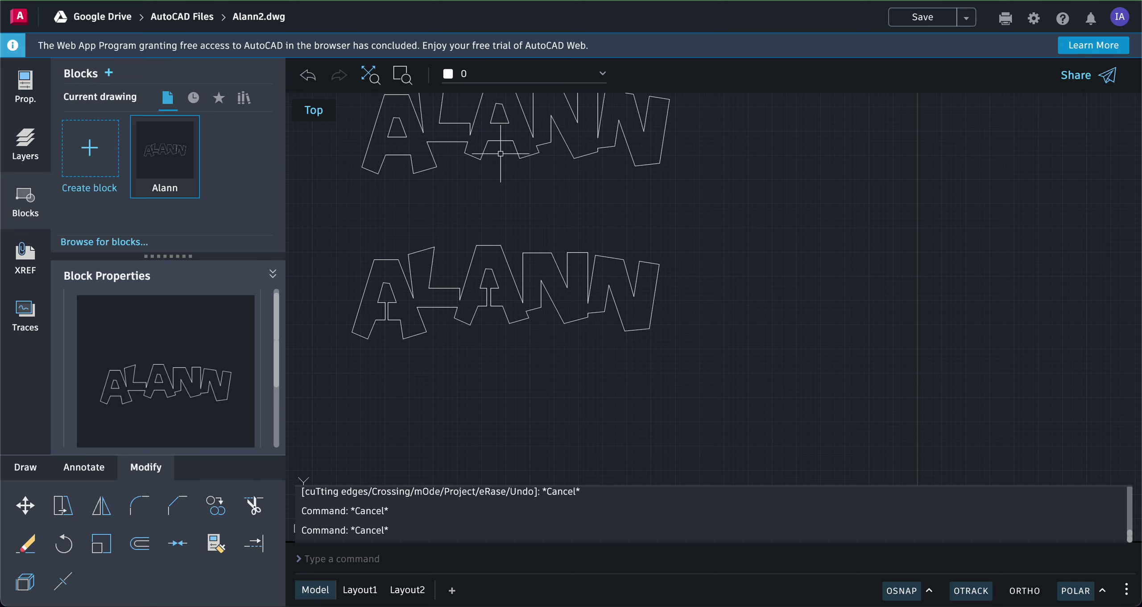
# Zoom to extents so both ALANN outlines show, and select the upper ALANN block
pyautogui.scroll(10, 501, 154)
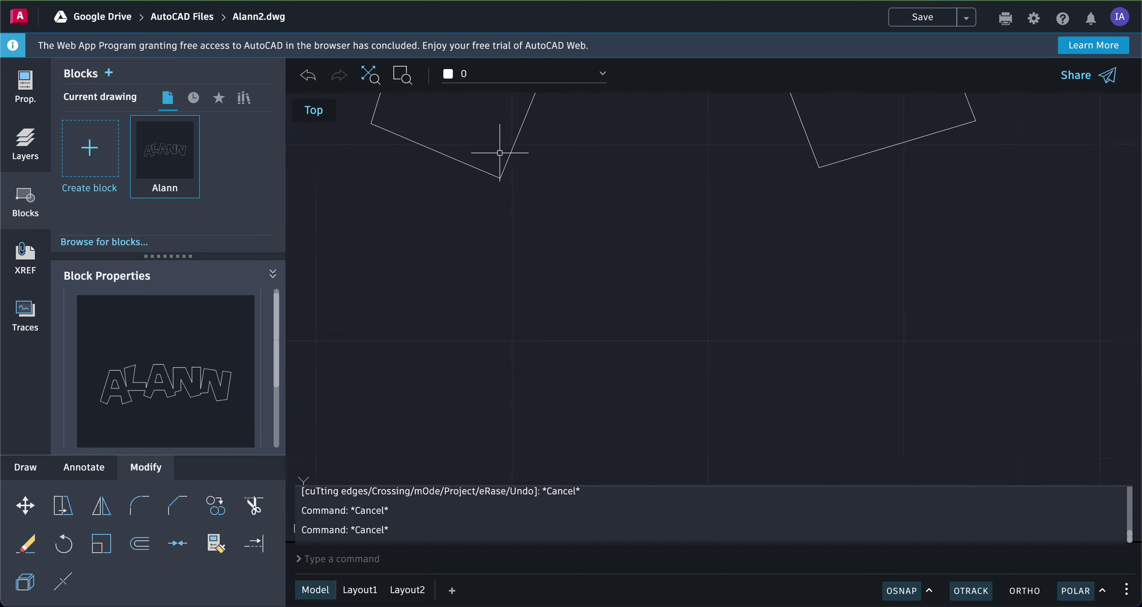
pyautogui.click(370, 74)
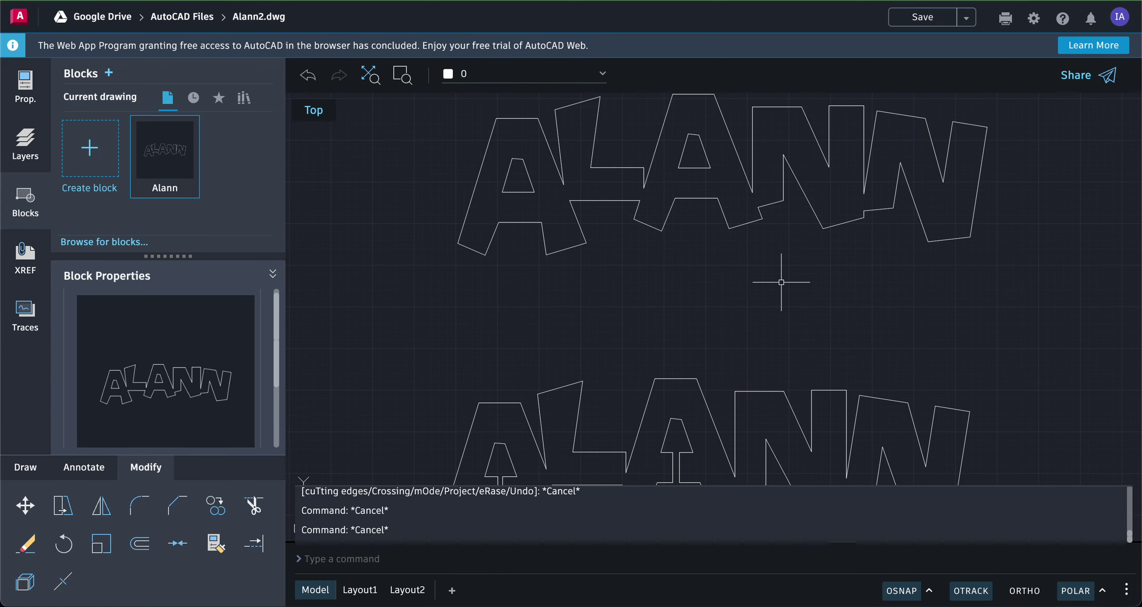
pyautogui.click(746, 225)
pyautogui.press('Escape')
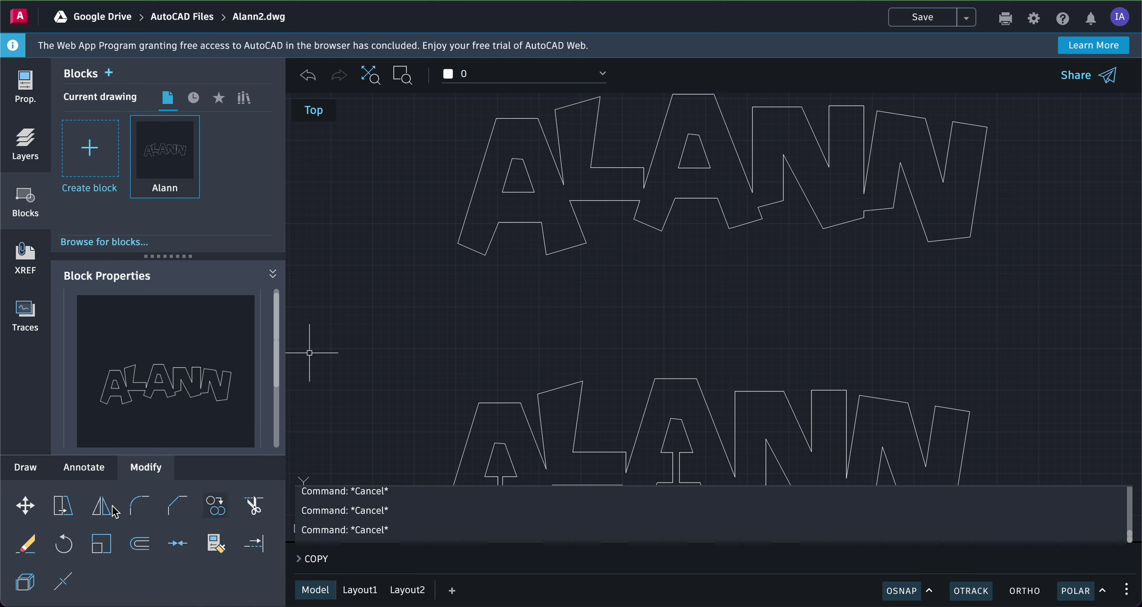
pyautogui.click(27, 469)
pyautogui.click(216, 505)
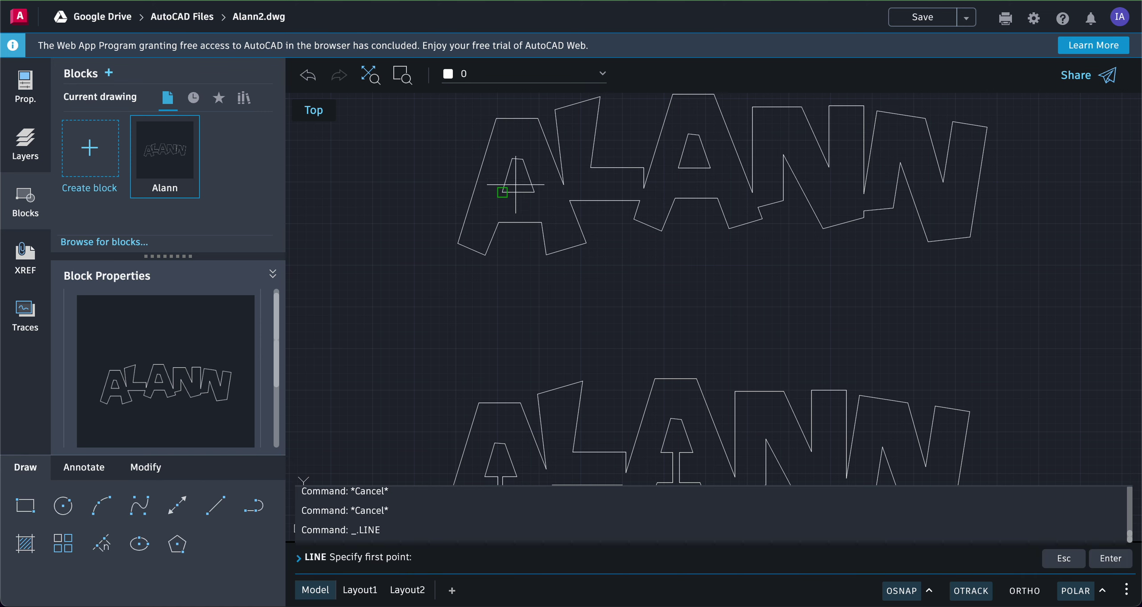
pyautogui.scroll(5, 516, 188)
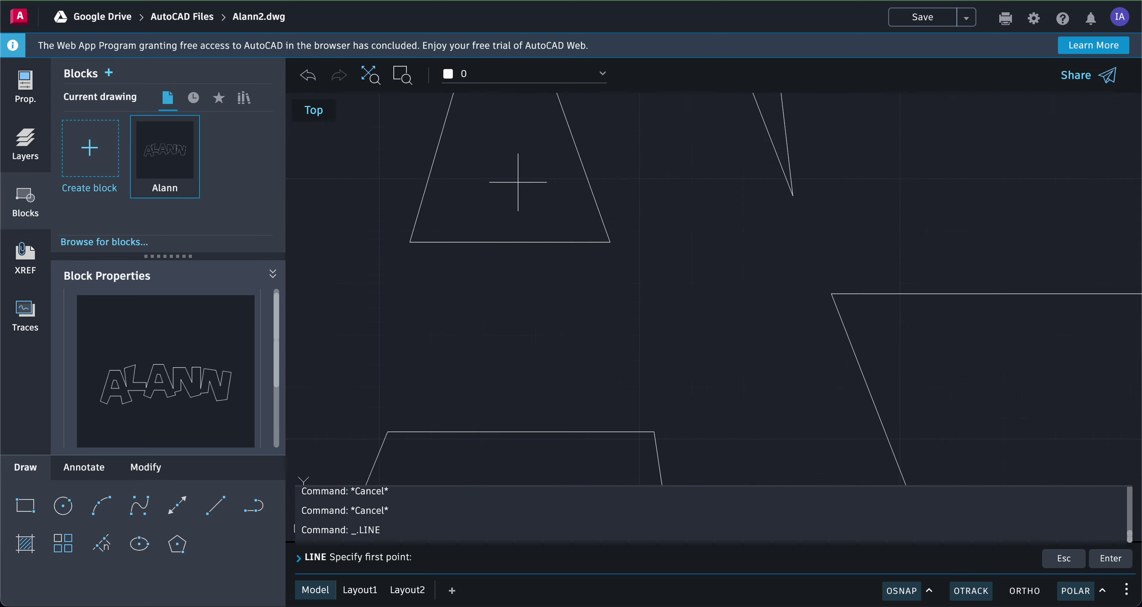
pyautogui.click(480, 205)
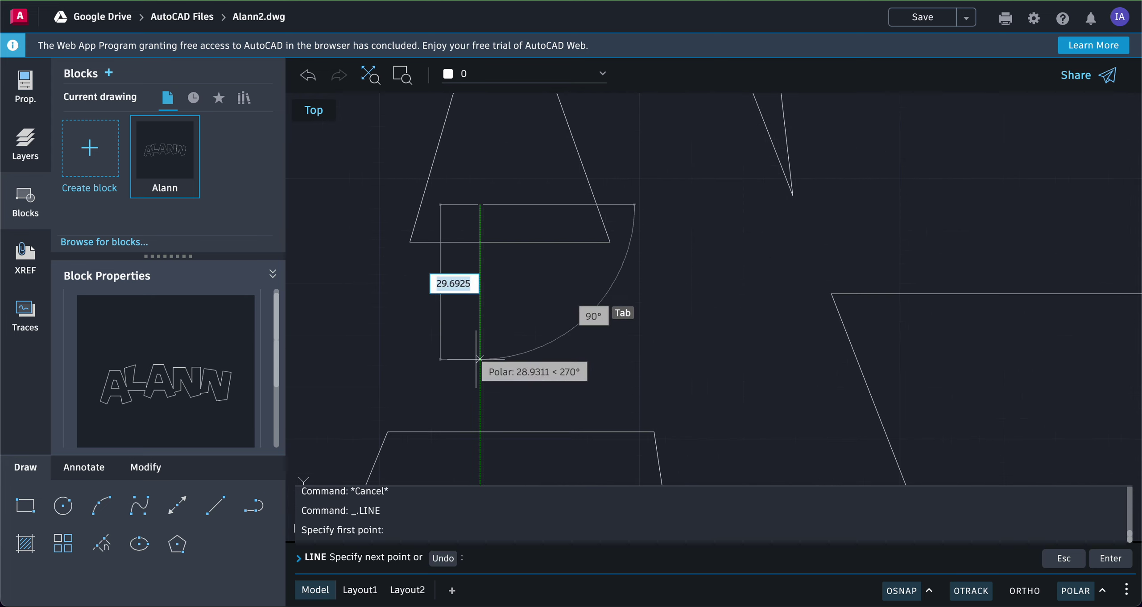
pyautogui.click(480, 456)
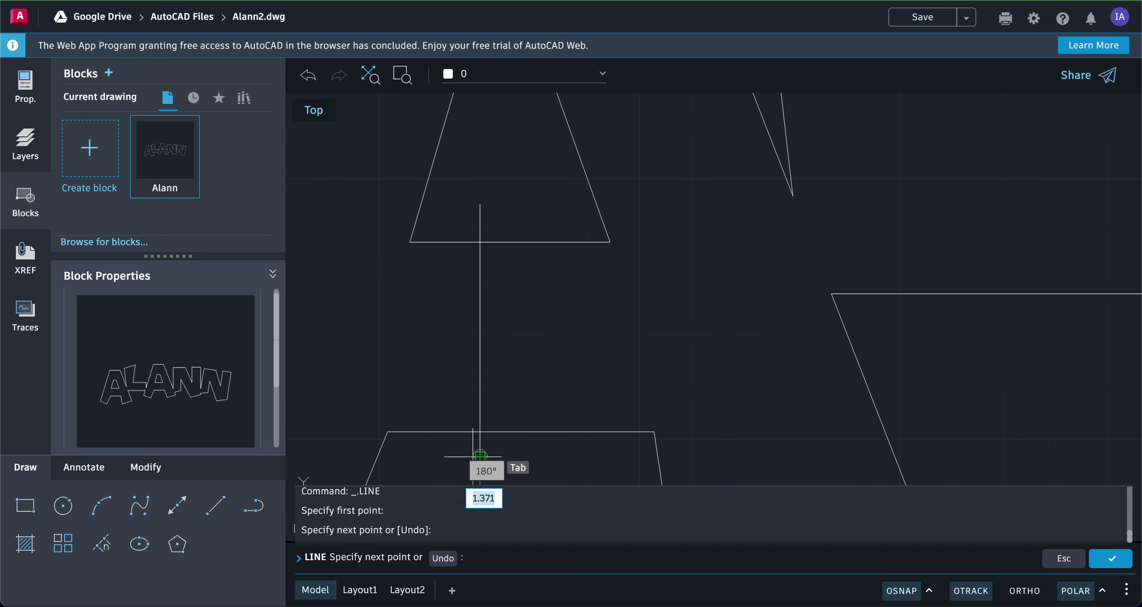
pyautogui.click(216, 506)
pyautogui.click(529, 208)
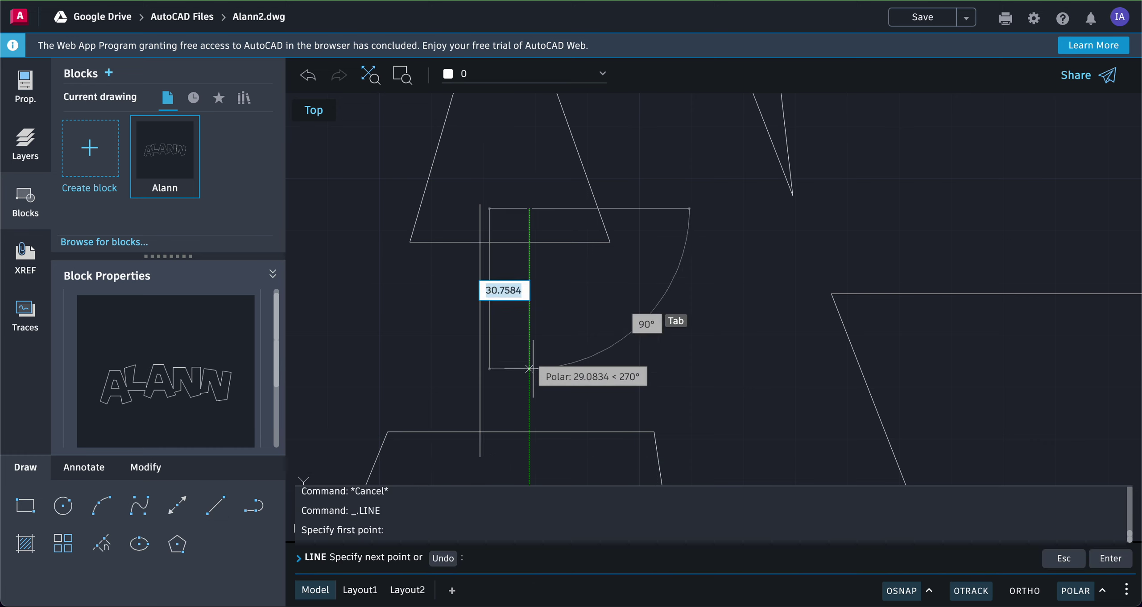
pyautogui.click(529, 442)
pyautogui.press('Escape')
pyautogui.press('Escape')
pyautogui.press('Escape')
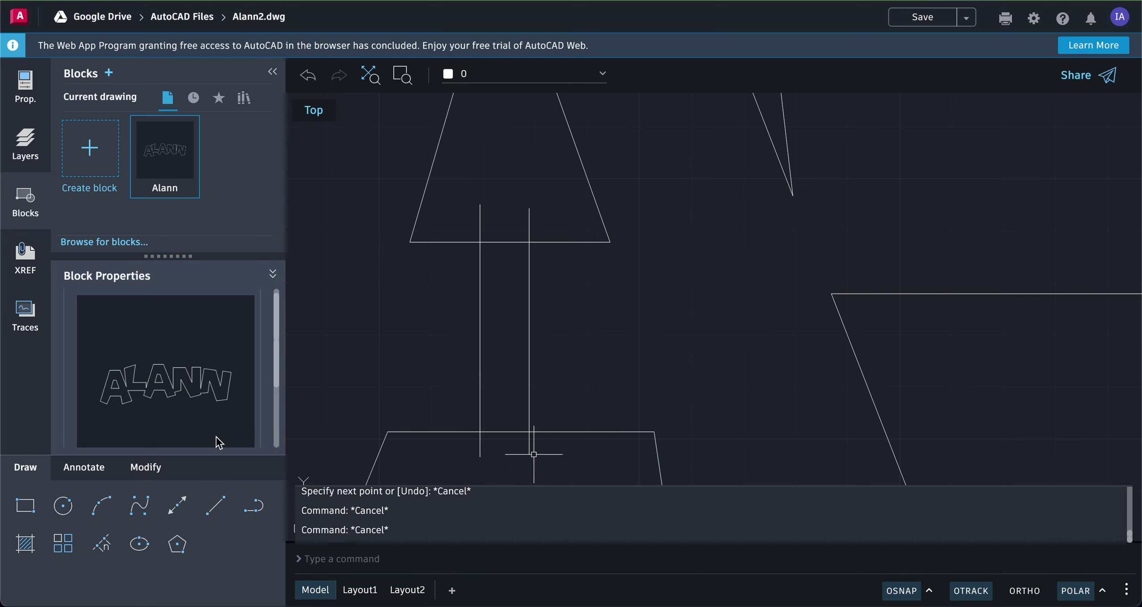
pyautogui.click(153, 472)
pyautogui.click(254, 505)
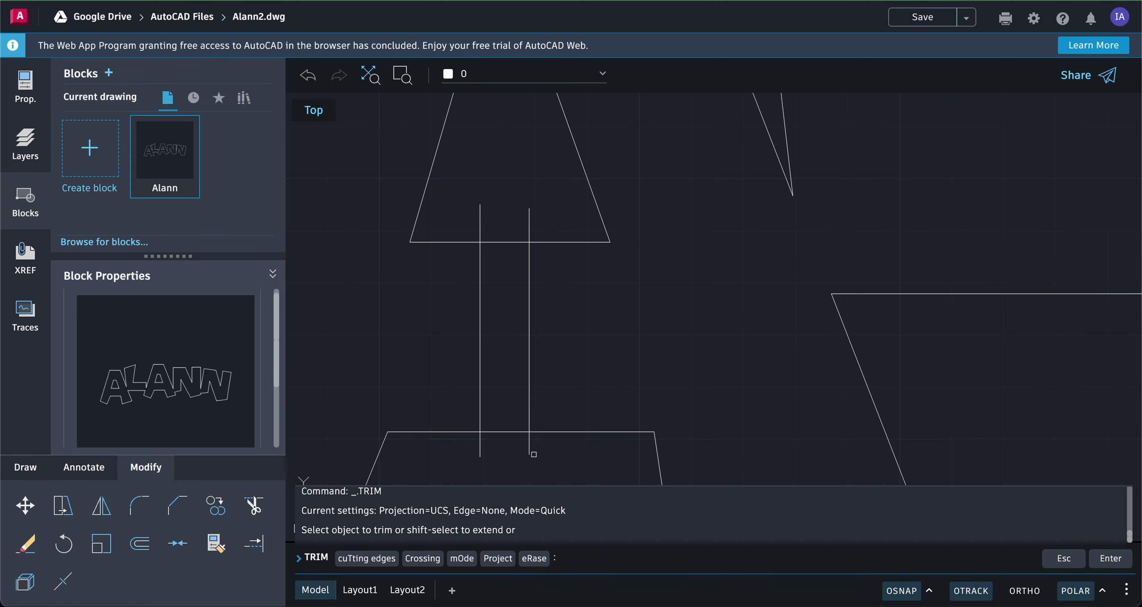
pyautogui.click(479, 444)
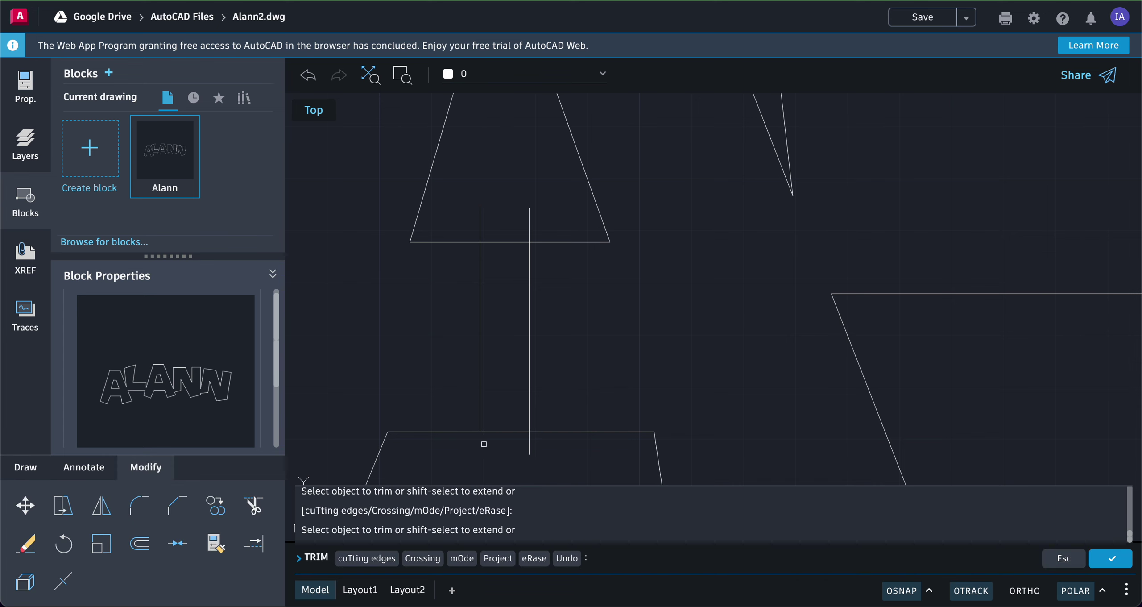
pyautogui.click(527, 442)
pyautogui.click(515, 433)
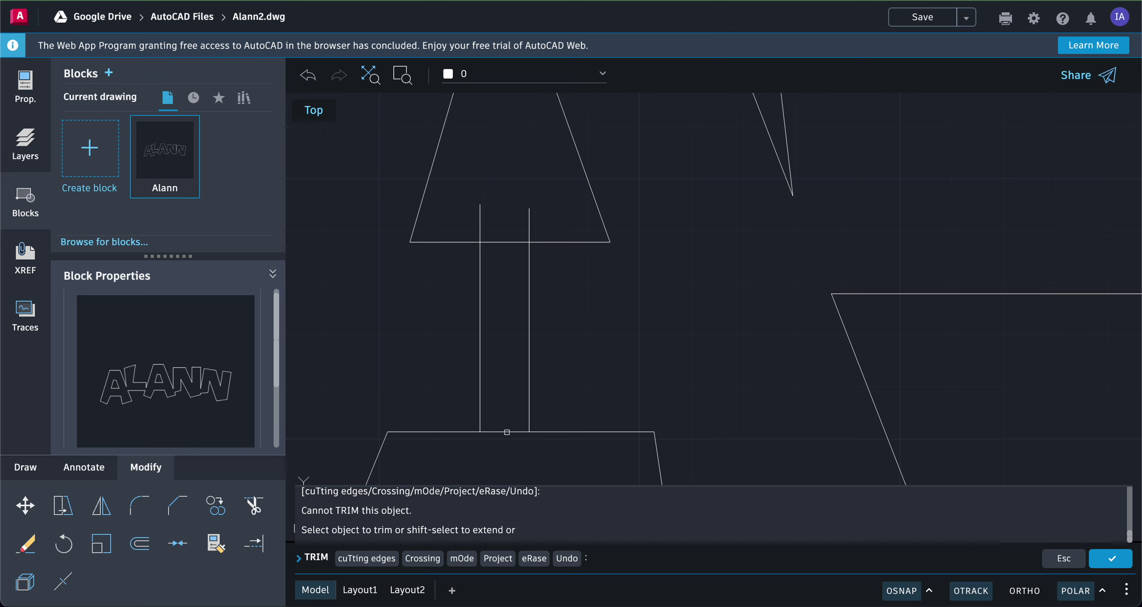
pyautogui.moveTo(508, 431); pyautogui.dragTo(505, 430, button='middle')
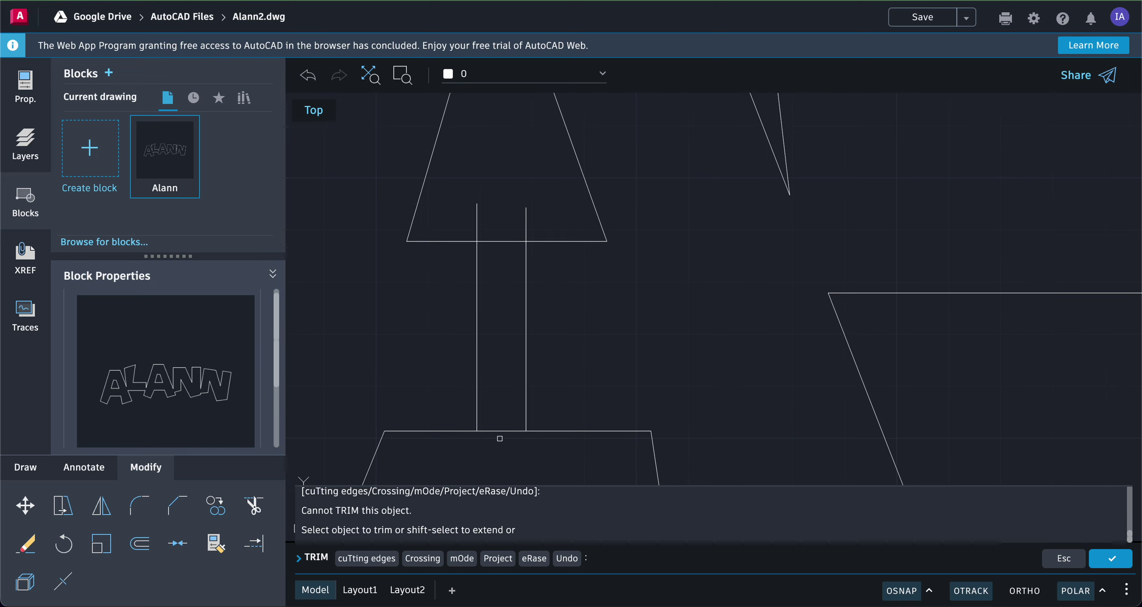
pyautogui.click(29, 547)
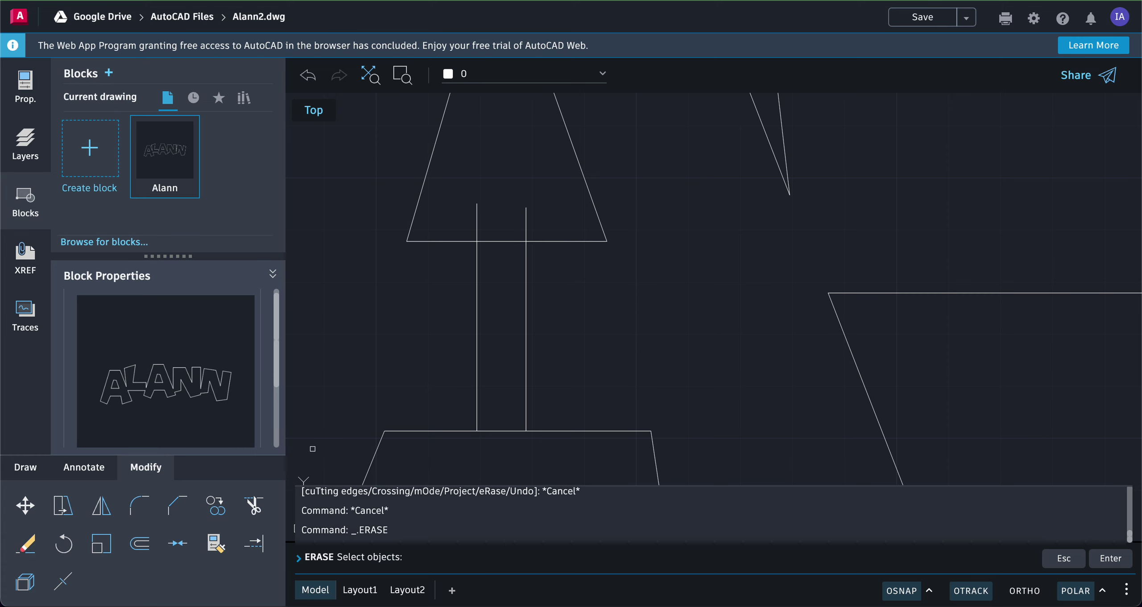
pyautogui.click(477, 355)
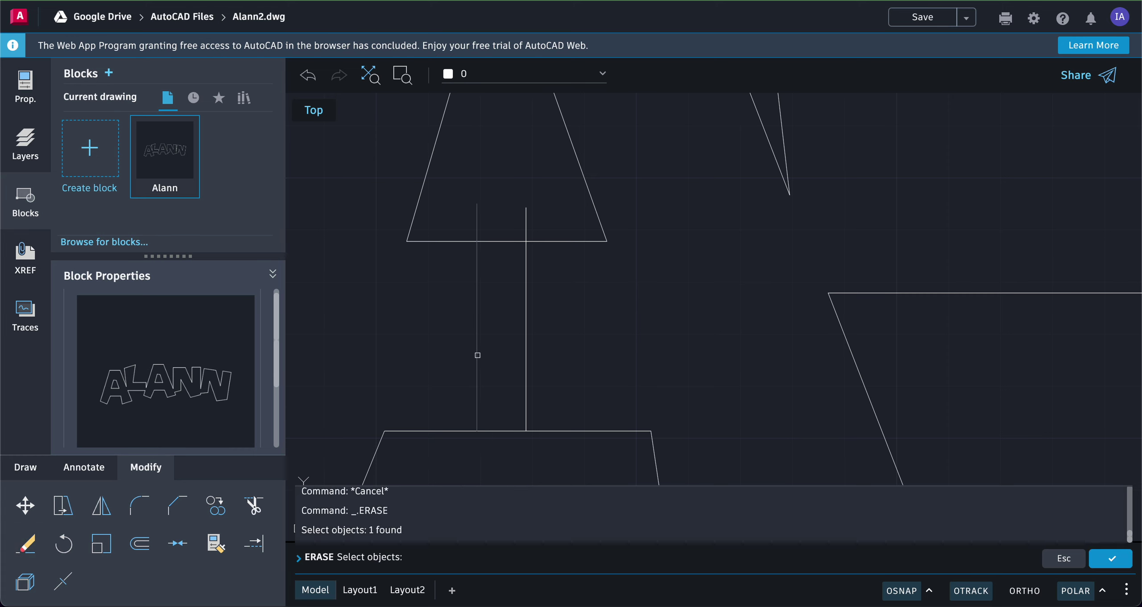
pyautogui.click(525, 357)
pyautogui.press('Return')
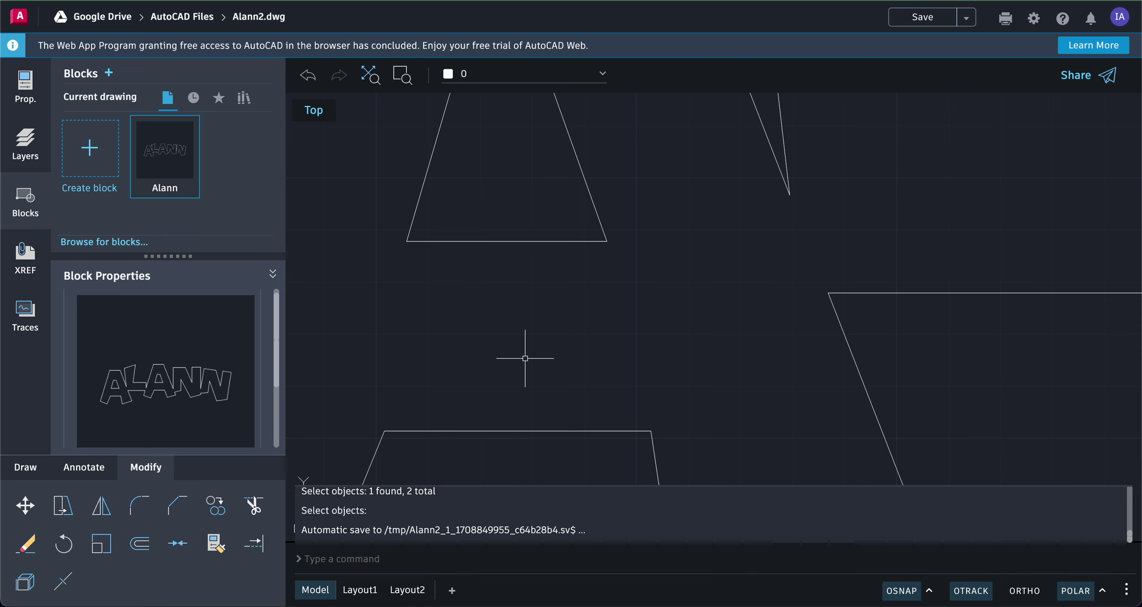
pyautogui.click(369, 74)
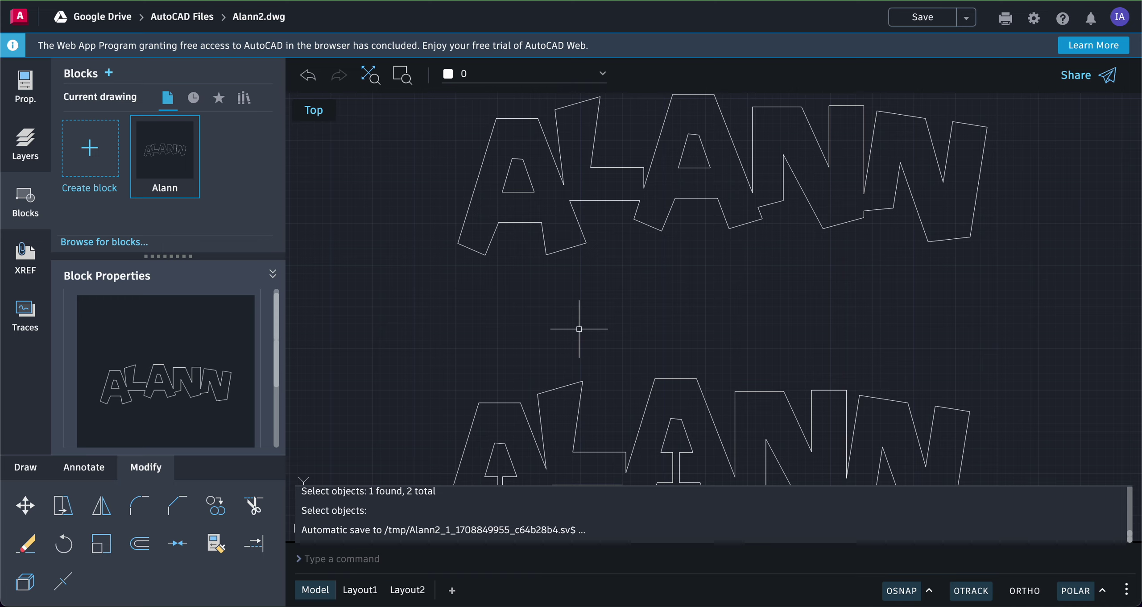
# Create block 'alann2' from the window-selected lower ALANN with a picked base point
pyautogui.scroll(-5, 579, 329)
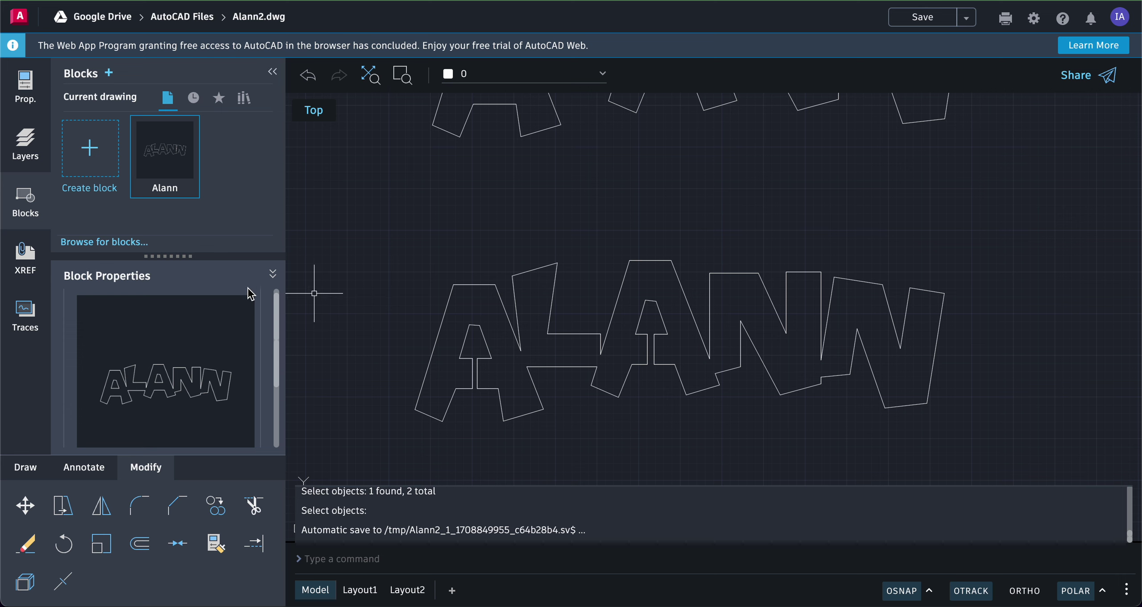
pyautogui.click(95, 165)
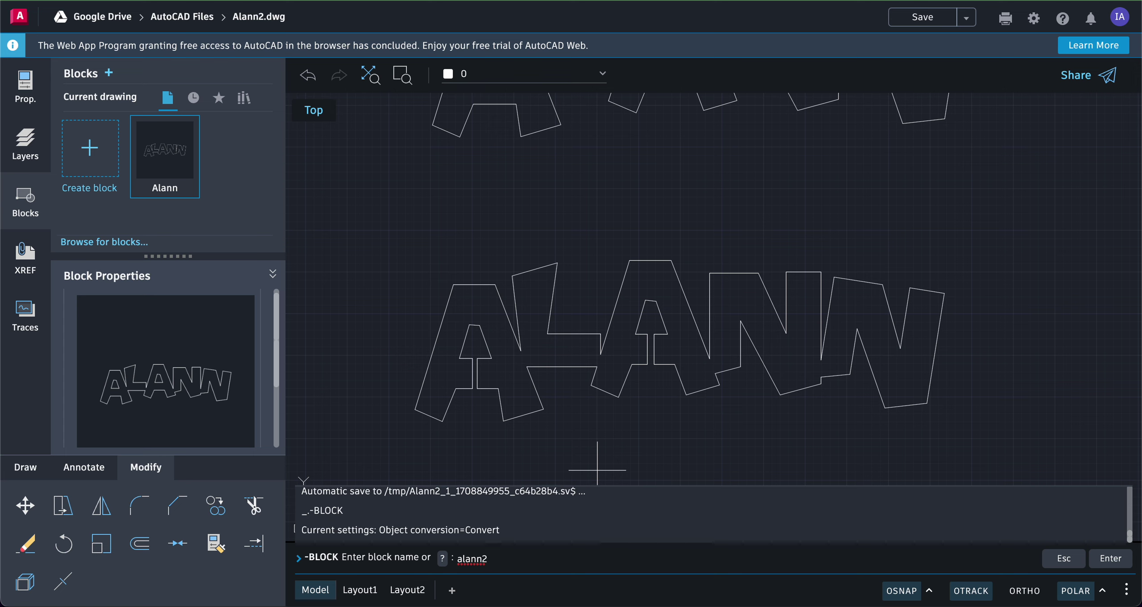
pyautogui.press('Return')
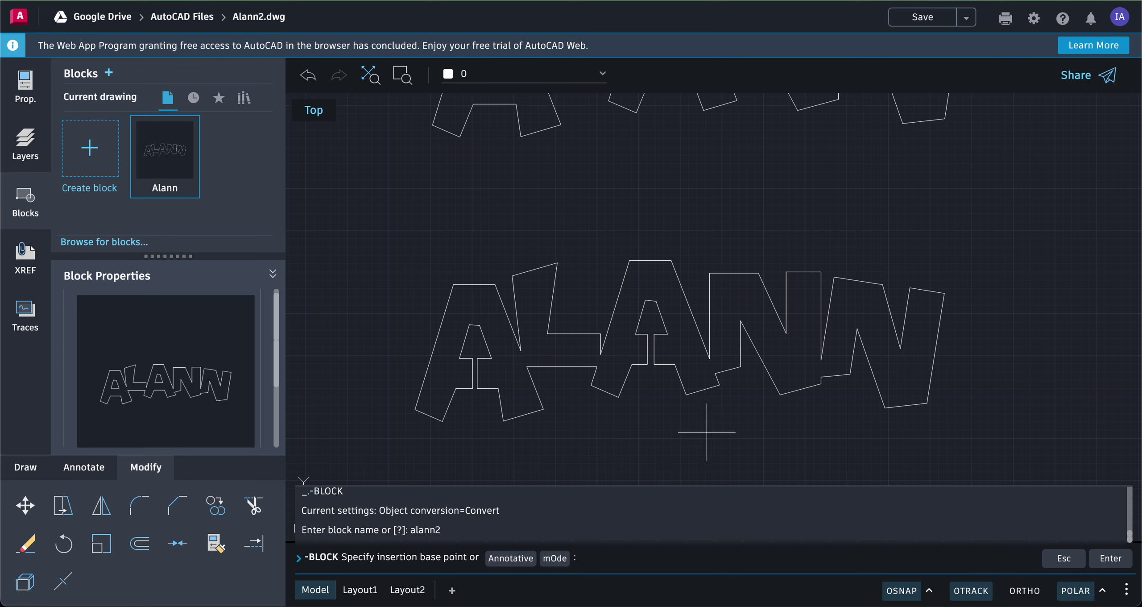
pyautogui.click(696, 415)
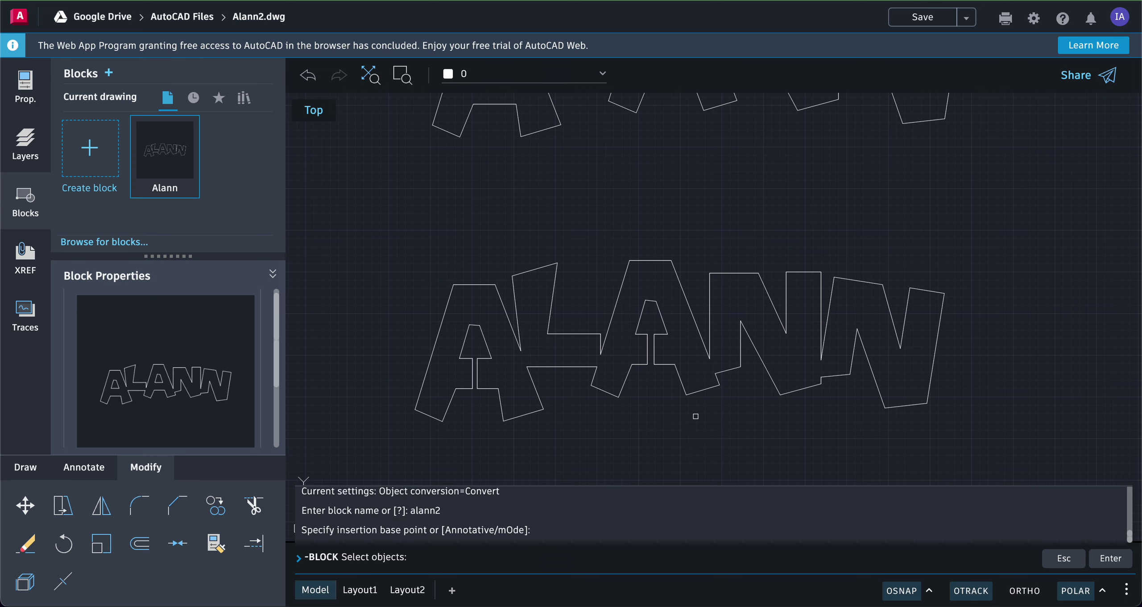
pyautogui.click(395, 441)
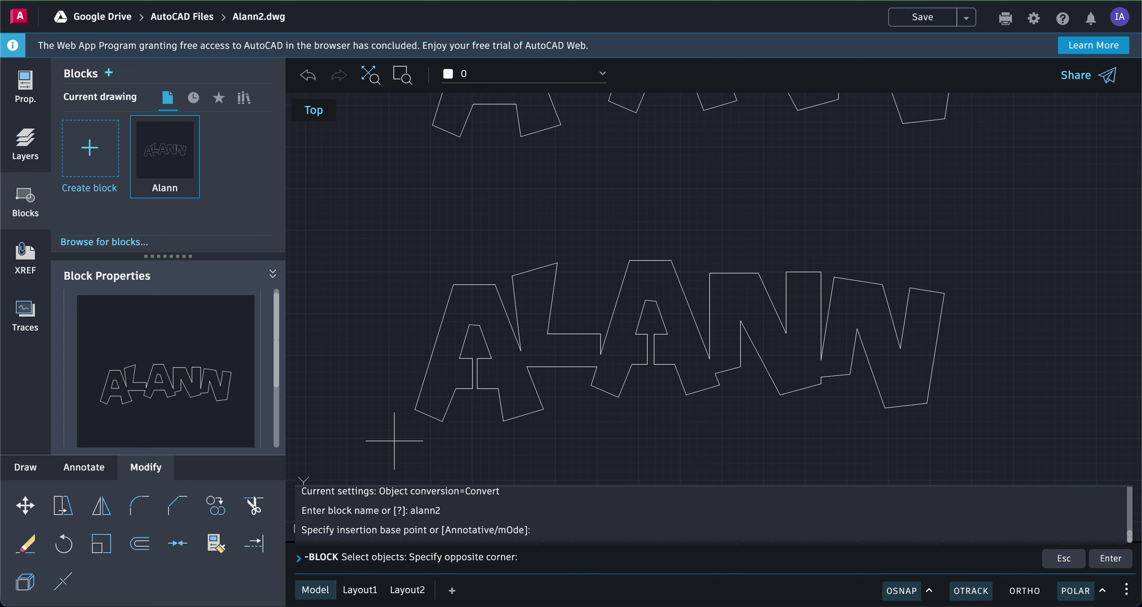
pyautogui.click(962, 228)
pyautogui.press('Return')
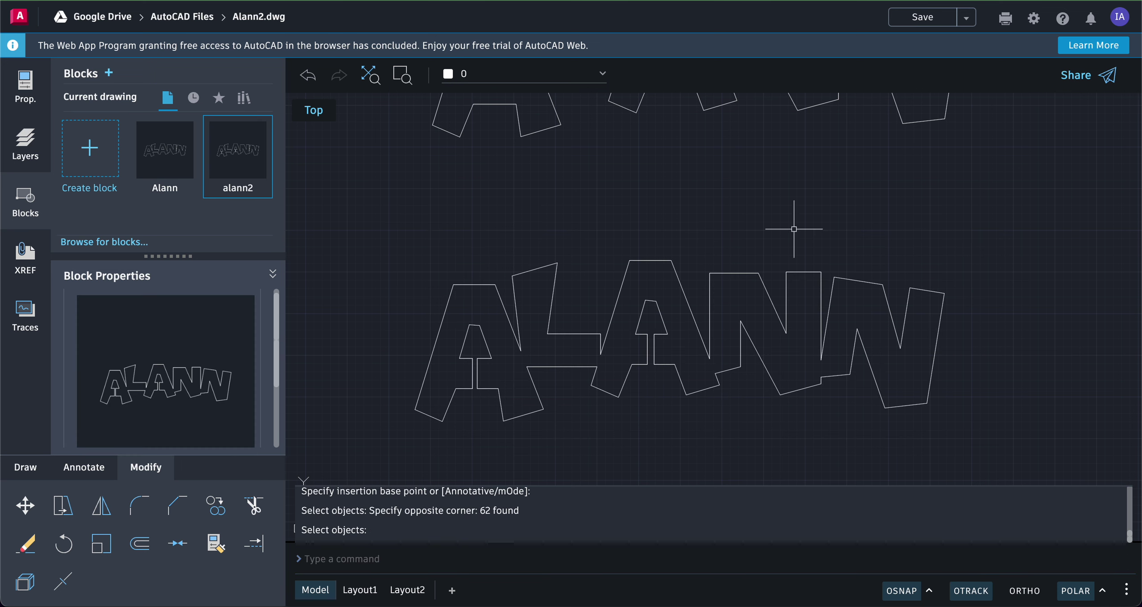
pyautogui.click(554, 276)
pyautogui.press('Escape')
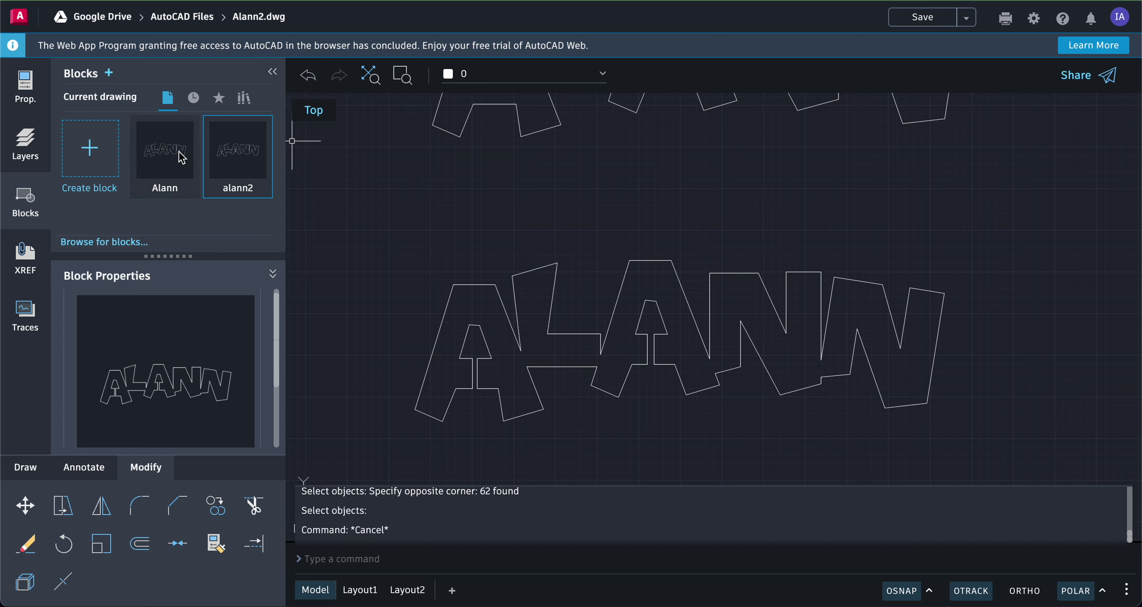
# Drag block copies from the Blocks panel, dropping an alann2 copy below the upper-left ALANN
pyautogui.moveTo(180, 157); pyautogui.dragTo(424, 285)
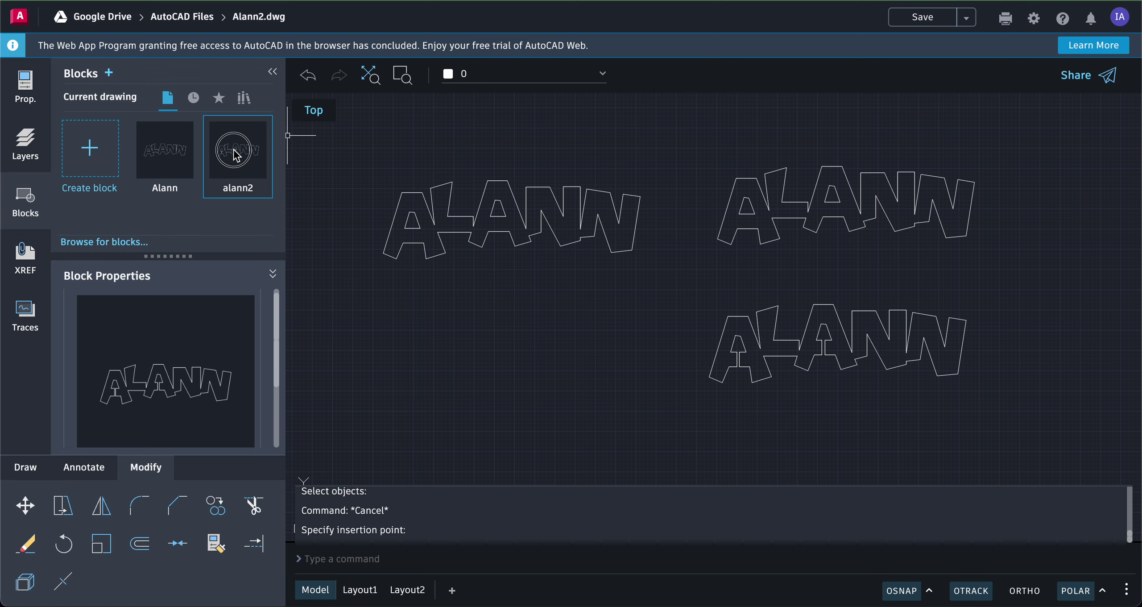
pyautogui.moveTo(236, 155); pyautogui.dragTo(525, 382)
pyautogui.hscroll(-5, 517, 382)
pyautogui.scroll(-2, 517, 382)
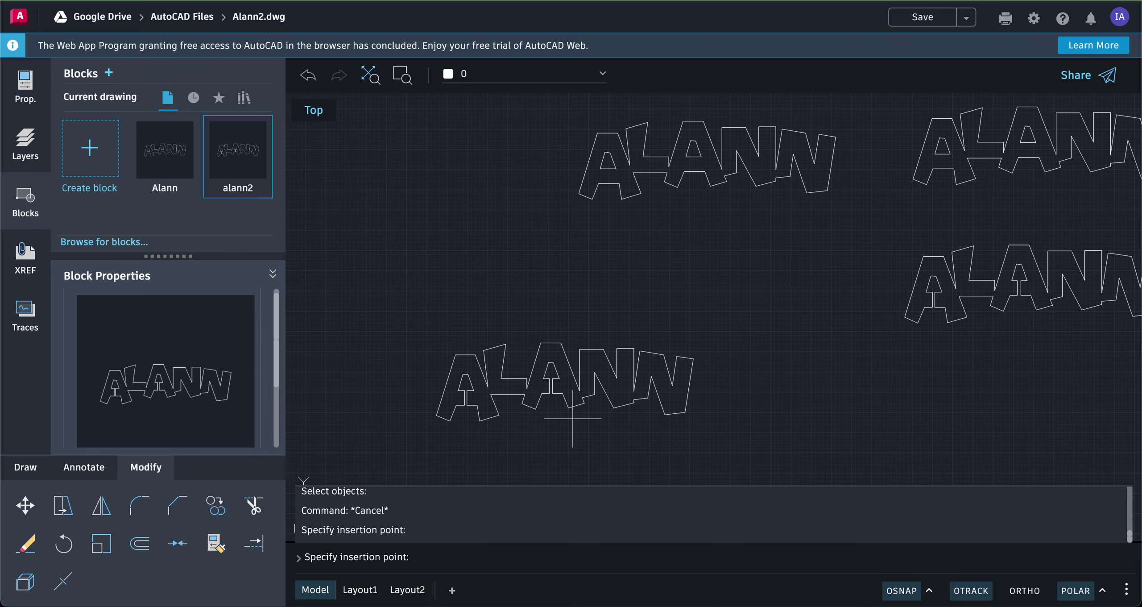
pyautogui.click(727, 326)
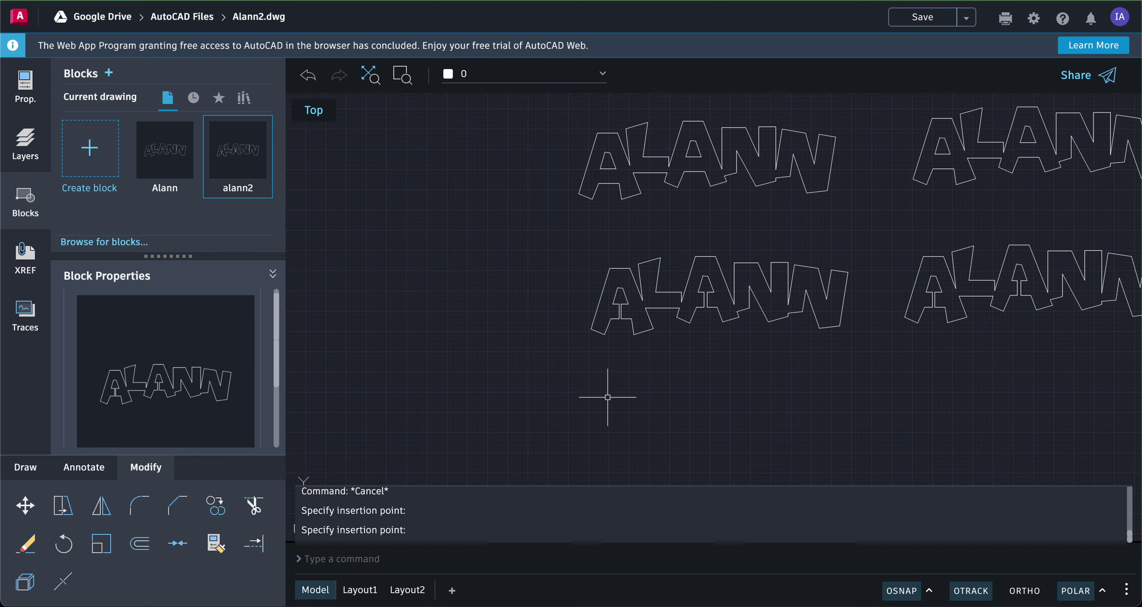
# Insert another Alann copy and an alann2 copy below the existing ALANN, then zoom to extents
pyautogui.click(179, 154)
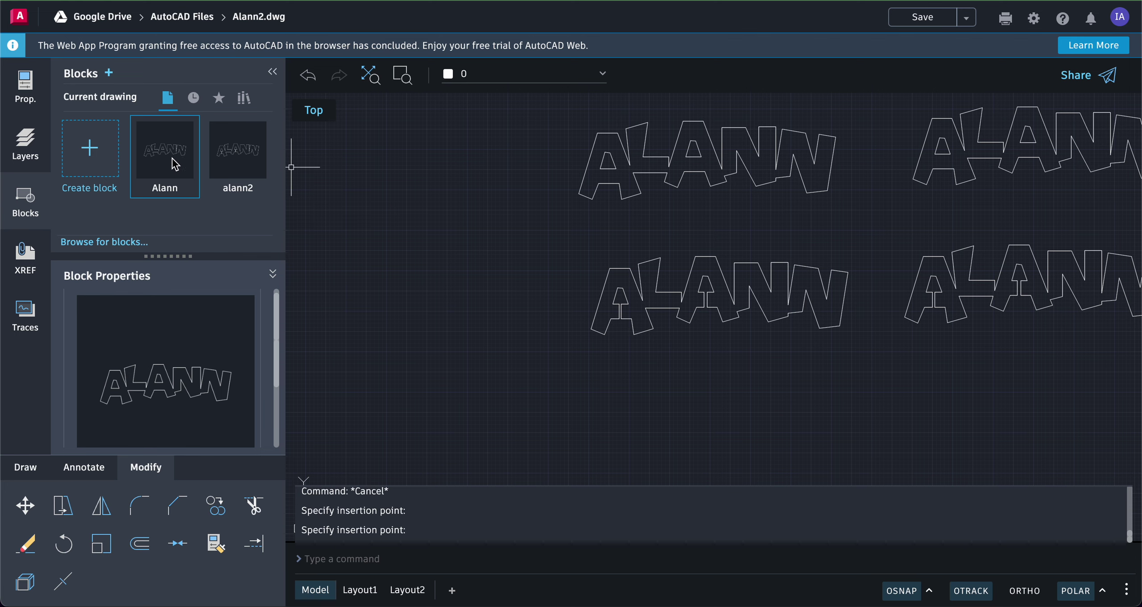
pyautogui.moveTo(171, 154)
pyautogui.mouseDown()
pyautogui.moveTo(287, 140)
pyautogui.moveTo(365, 158)
pyautogui.moveTo(408, 214)
pyautogui.mouseUp()
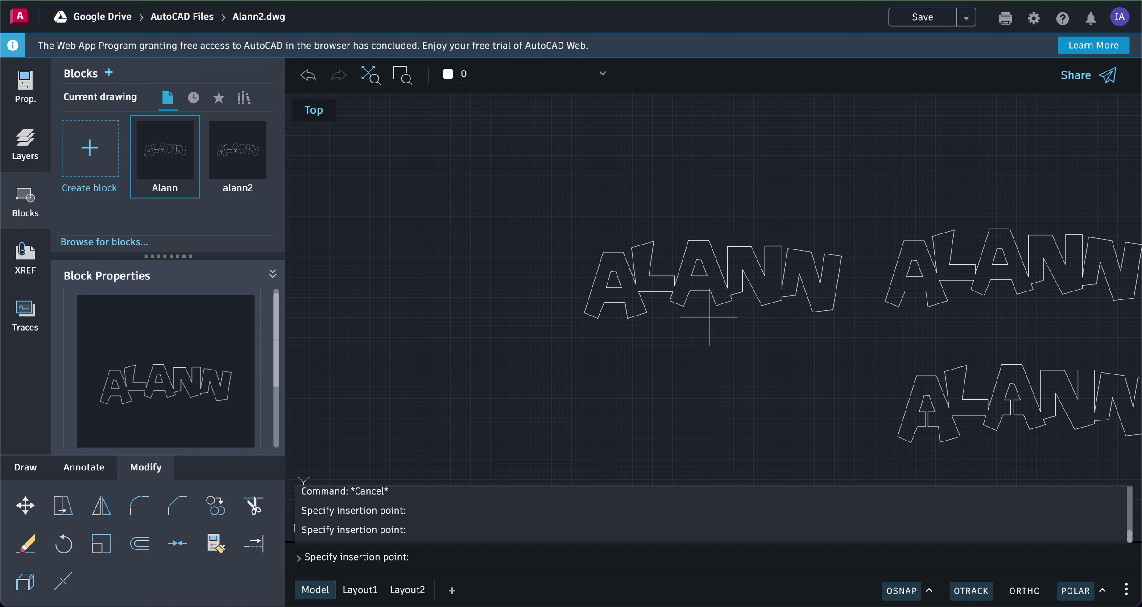
pyautogui.click(244, 155)
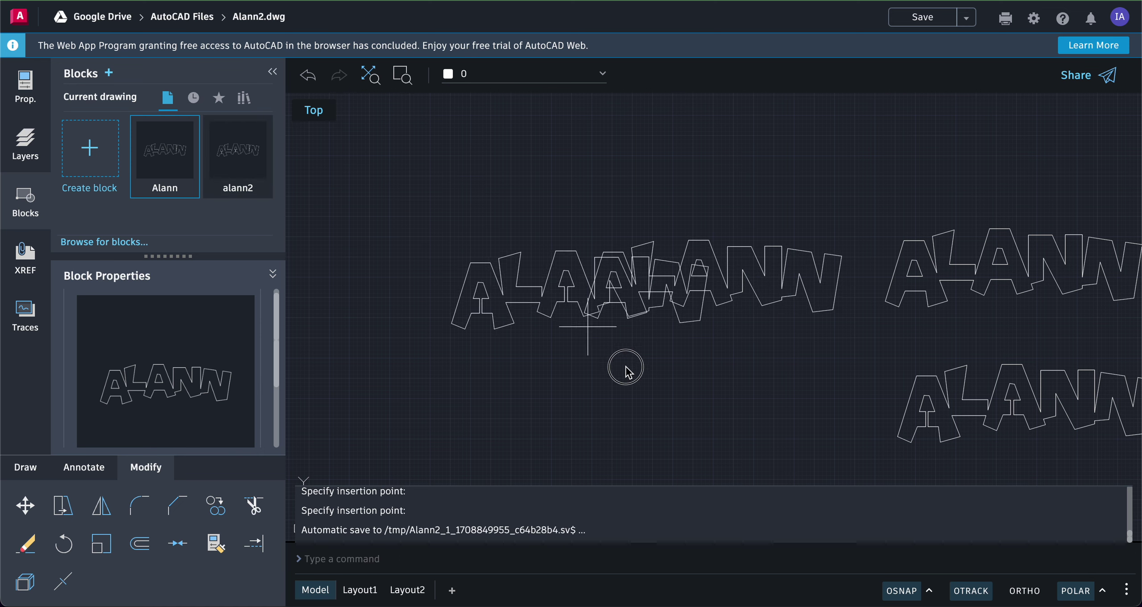
pyautogui.click(731, 443)
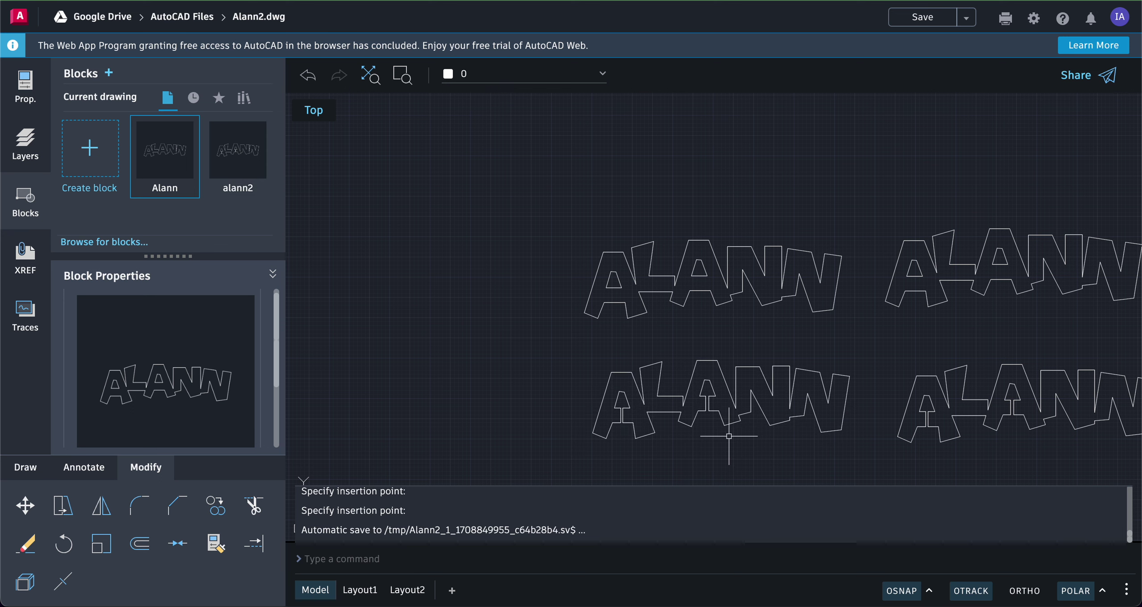
pyautogui.click(369, 74)
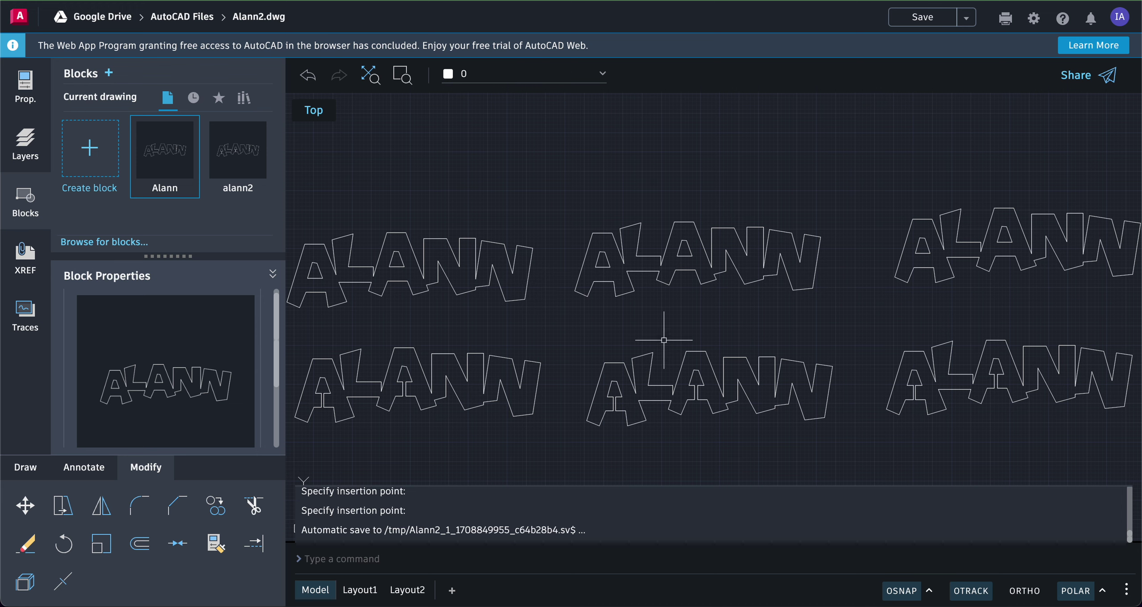